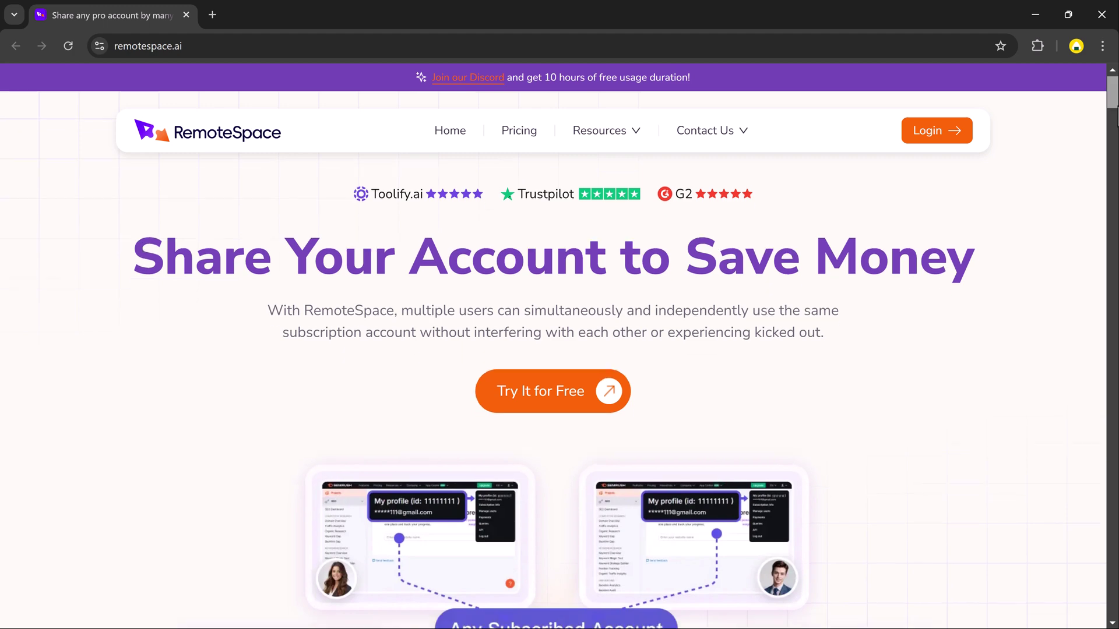
scroll(559, 350, down, 3)
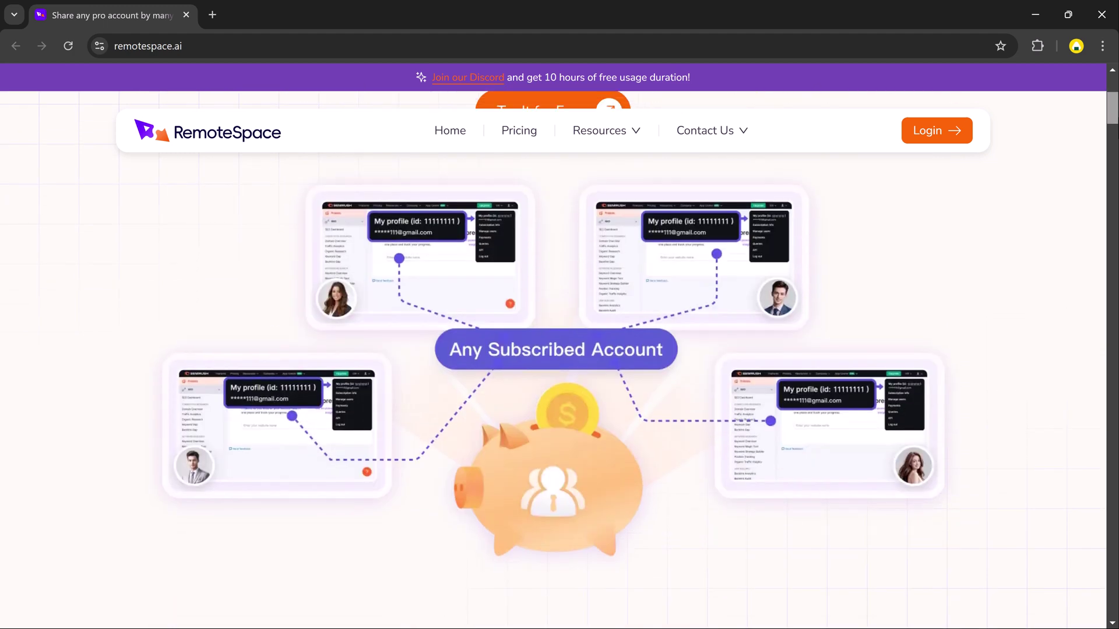
scroll(560, 349, down, 3)
scroll(560, 349, down, 3)
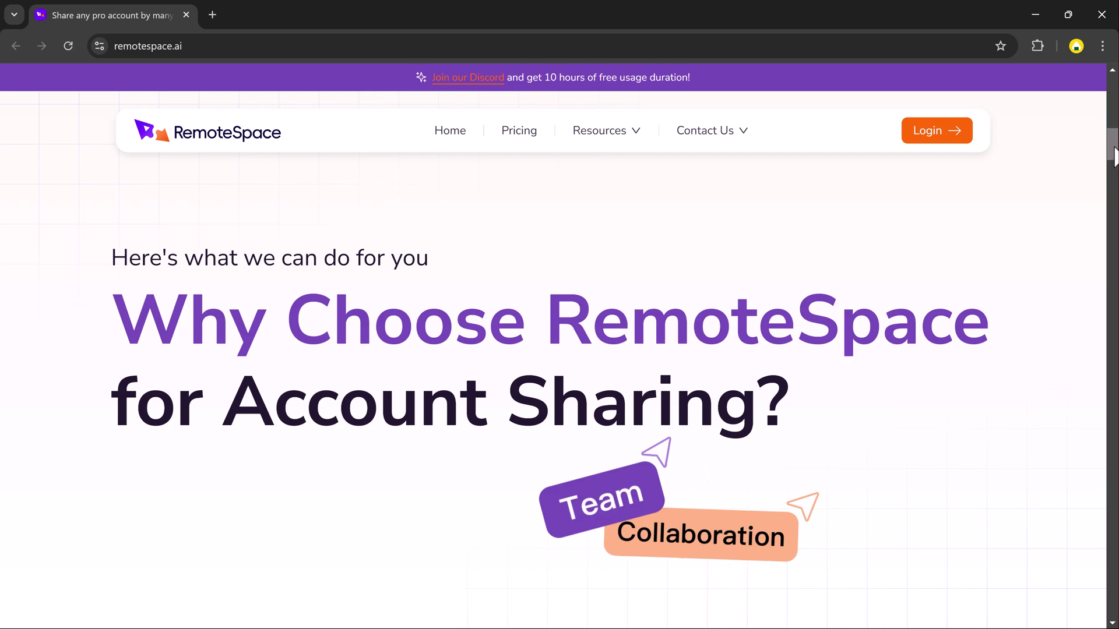
drag(1111, 144, 1112, 181)
scroll(559, 349, down, 2)
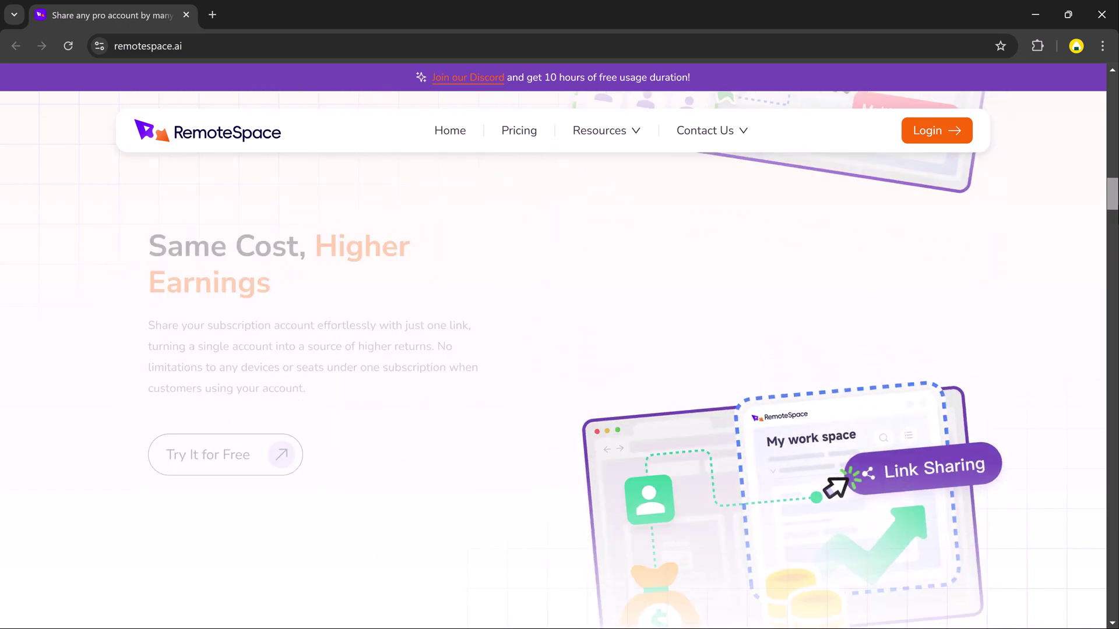
scroll(559, 349, down, 2)
scroll(559, 349, down, 2)
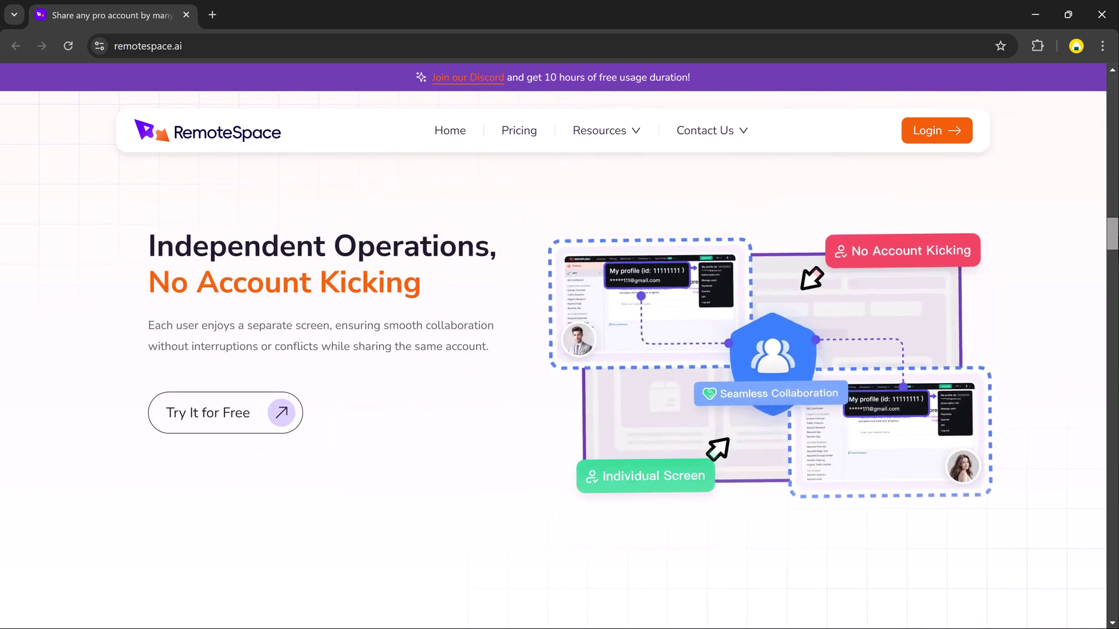
scroll(560, 350, down, 2)
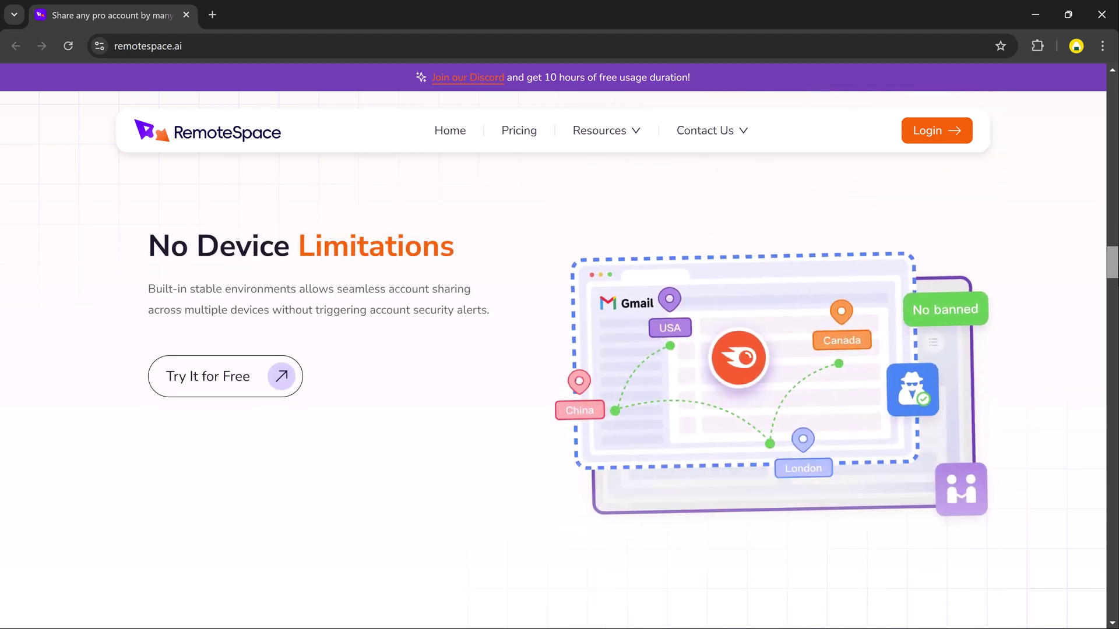
scroll(560, 350, down, 2)
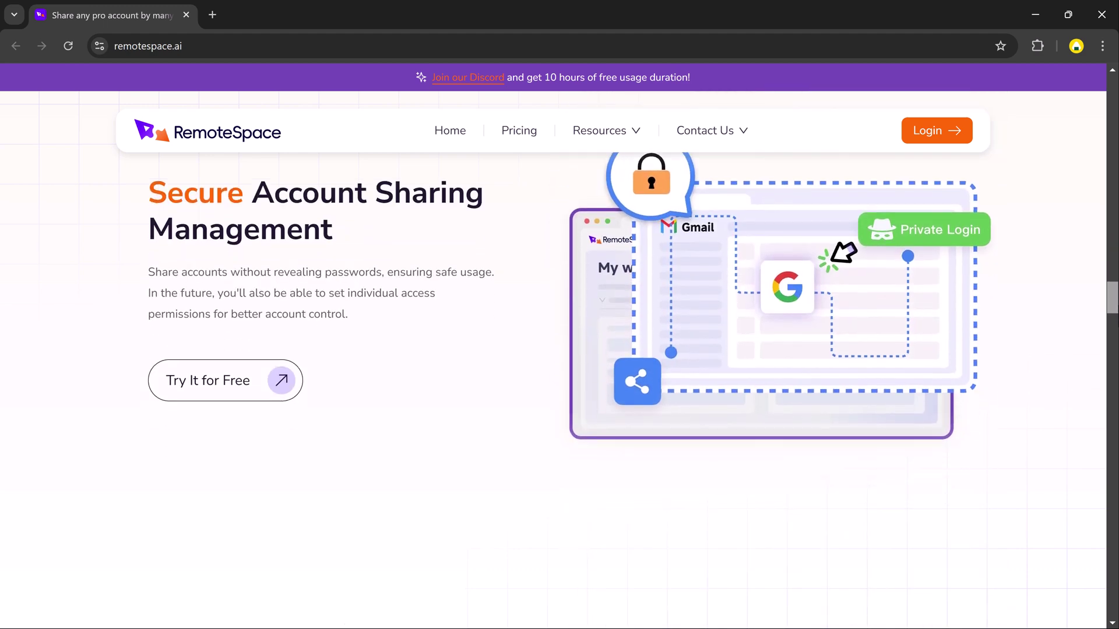
scroll(559, 350, down, 2)
scroll(560, 350, down, 2)
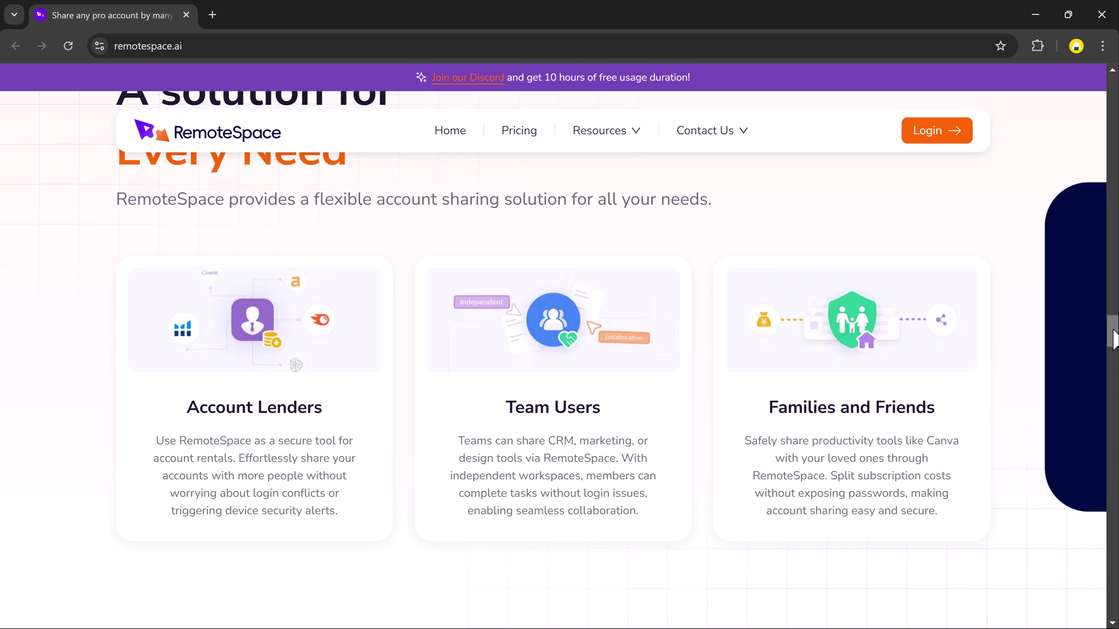
drag(1114, 340, 1114, 410)
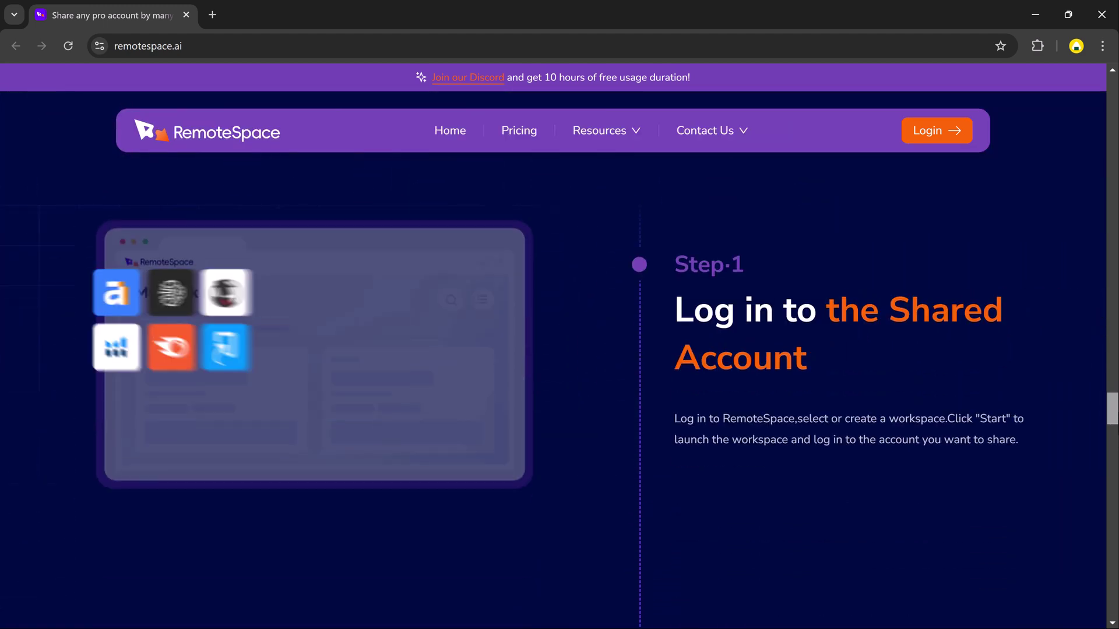
scroll(559, 350, down, 1)
scroll(560, 350, down, 1)
scroll(560, 349, down, 1)
scroll(560, 350, down, 1)
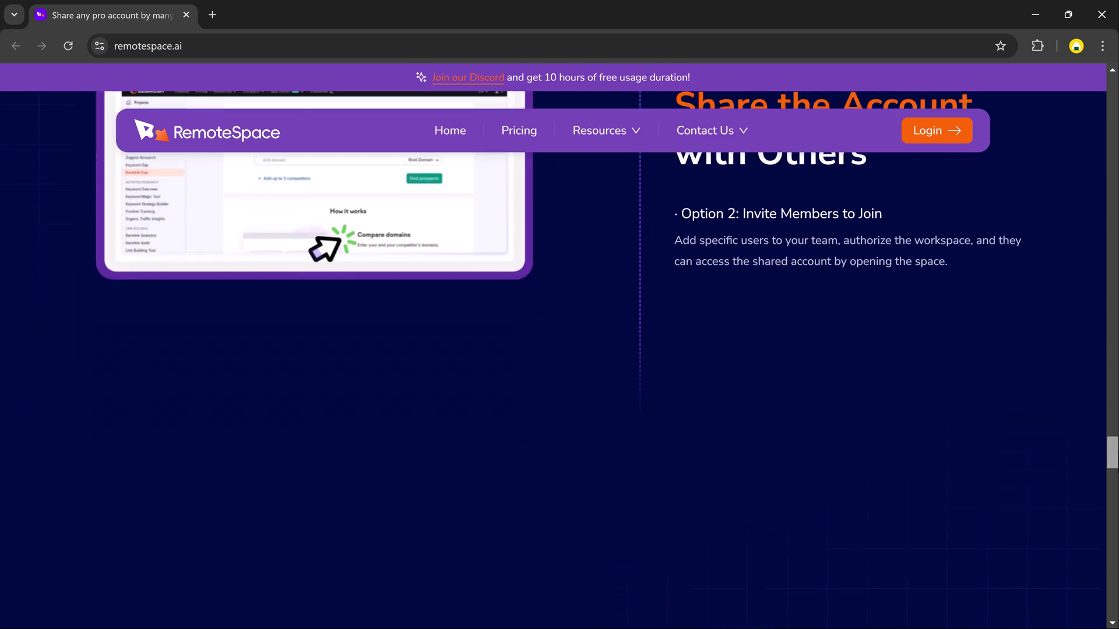
scroll(559, 349, down, 1)
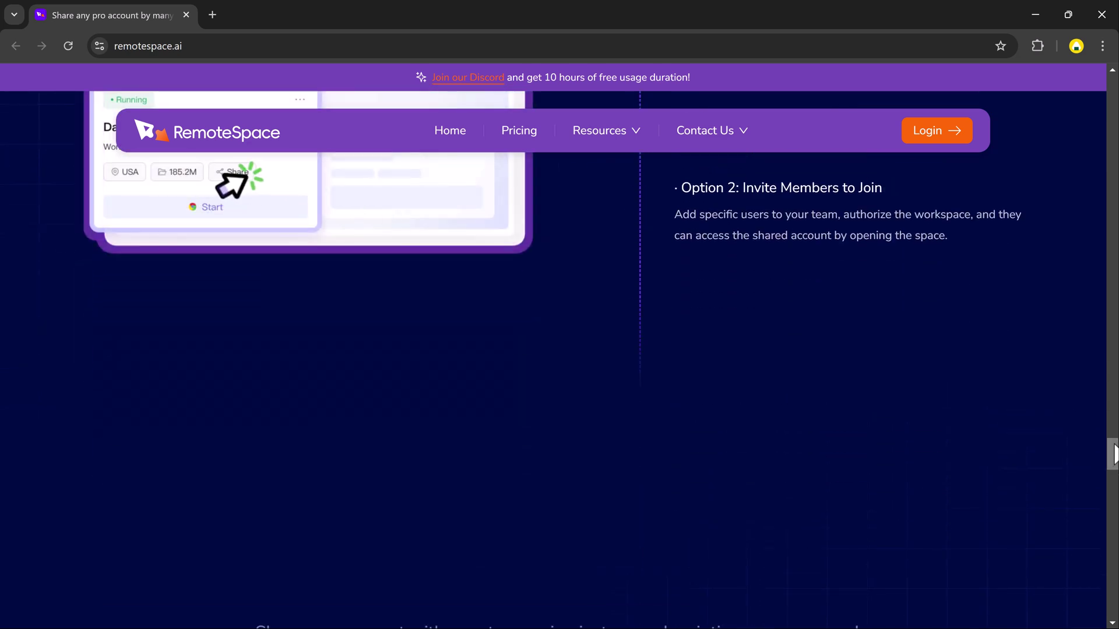
drag(1114, 452, 1111, 106)
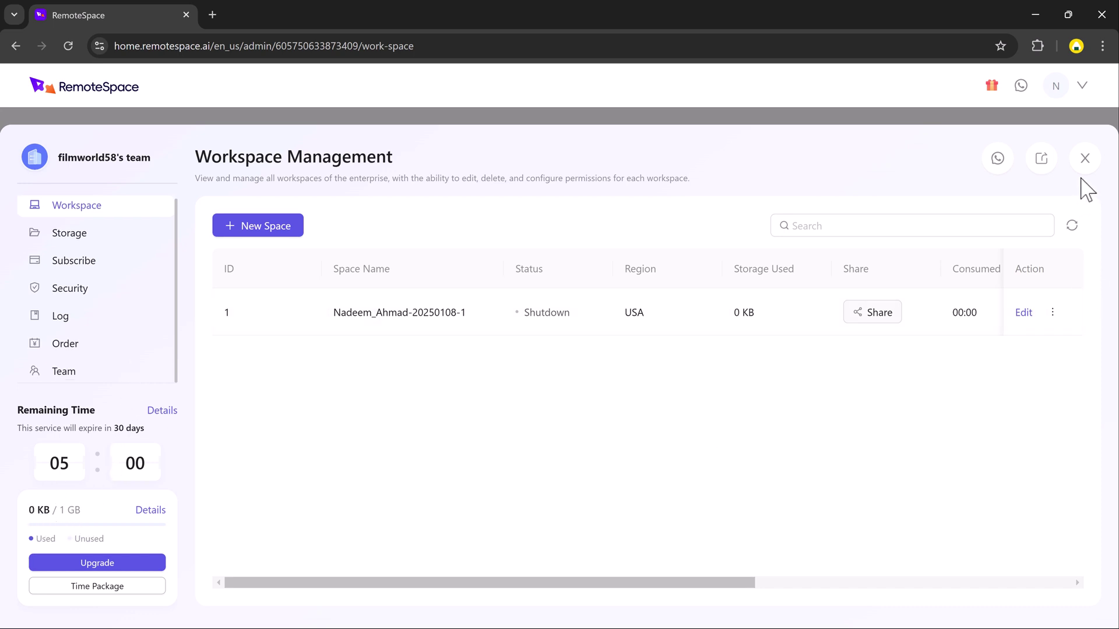
Step: Close the Workspace Management panel to get back to the My Workspace dashboard
click(1084, 158)
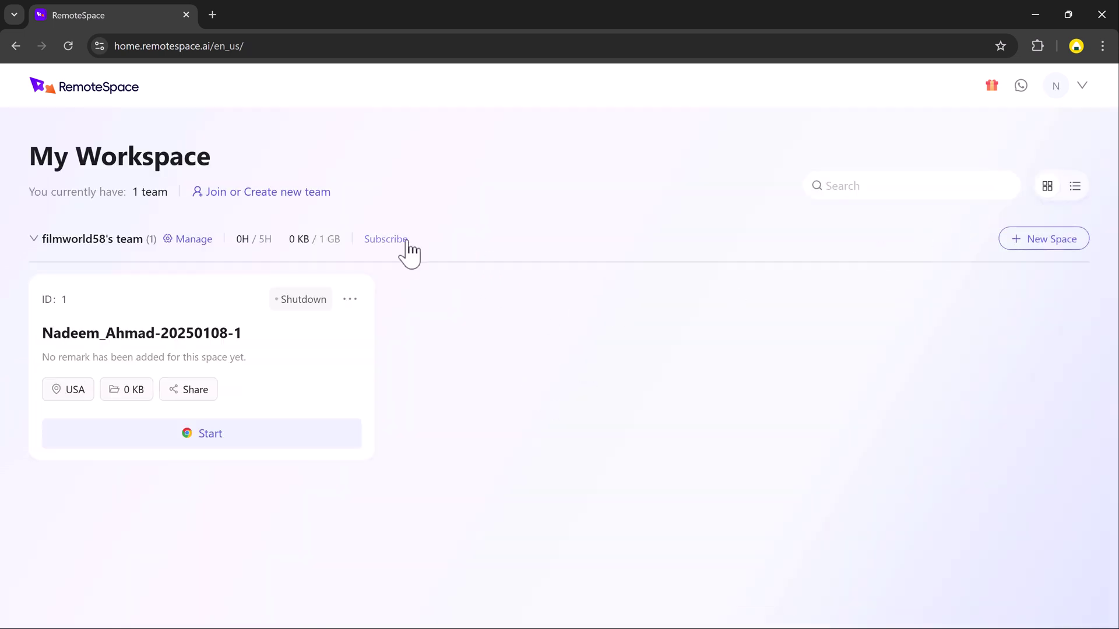
click(388, 242)
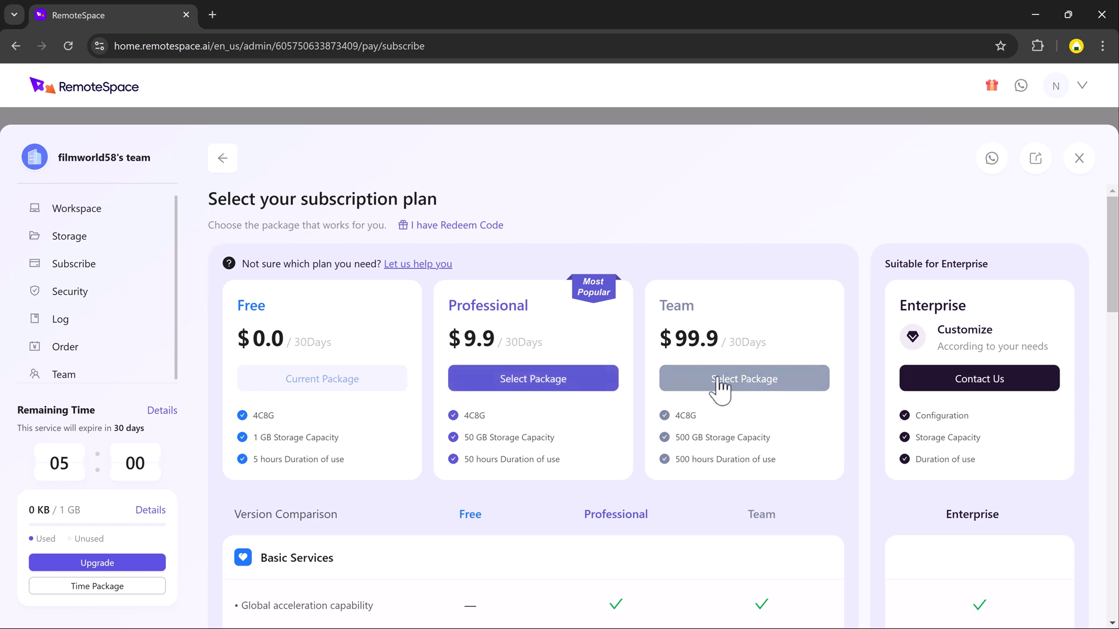
scroll(722, 388, down, 1)
scroll(724, 387, down, 1)
scroll(727, 385, down, 1)
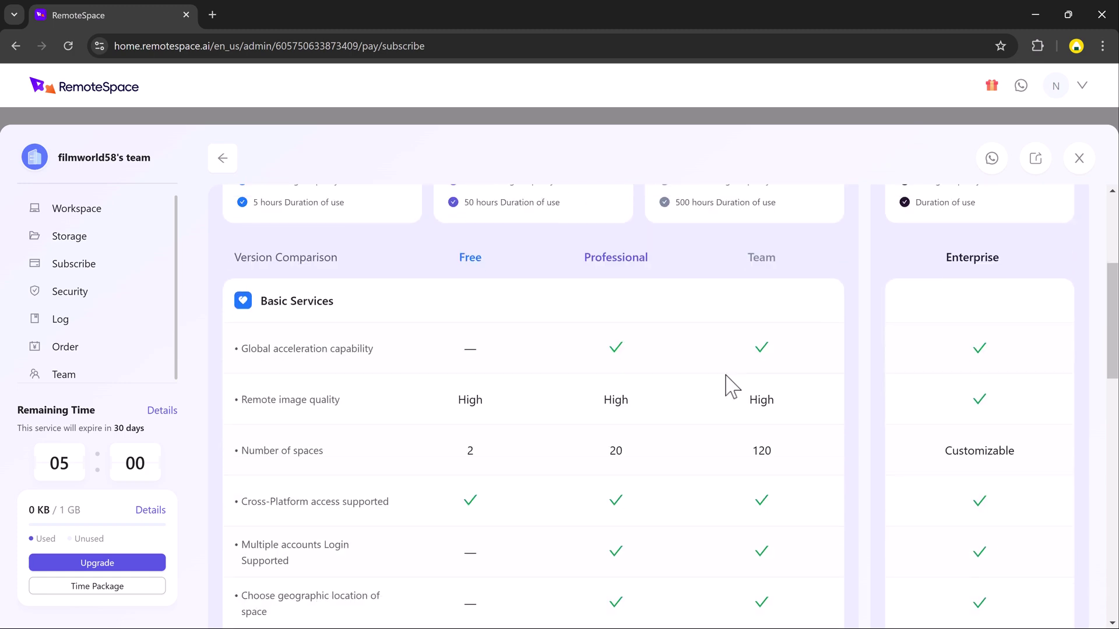
scroll(727, 385, down, 2)
scroll(727, 386, down, 2)
scroll(727, 385, down, 2)
scroll(728, 385, down, 3)
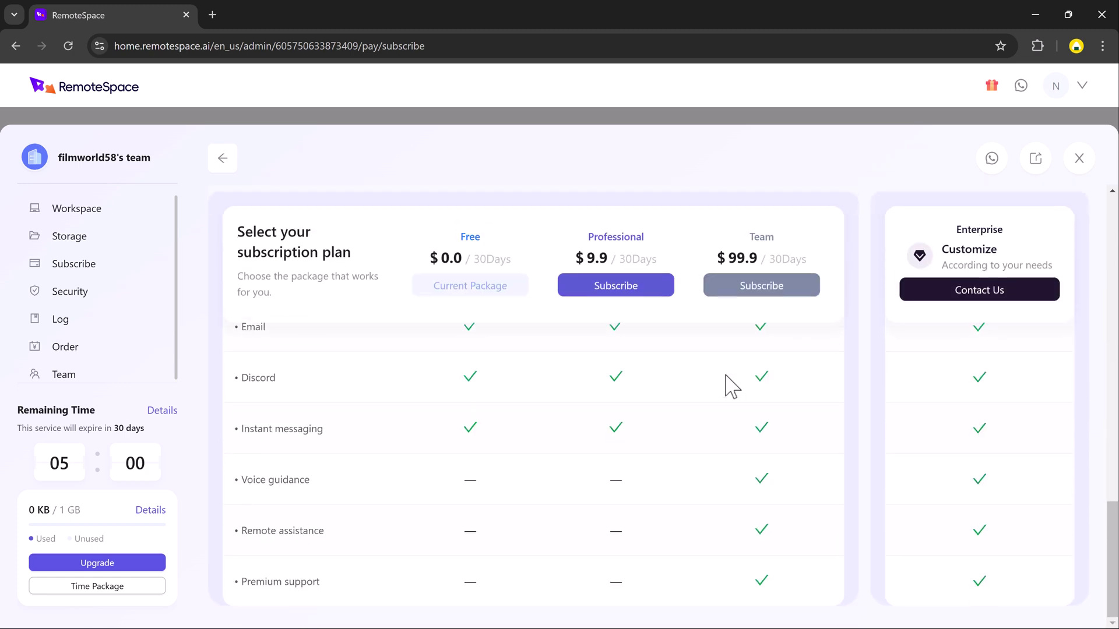
scroll(727, 385, up, 2)
scroll(725, 387, up, 3)
scroll(725, 388, up, 5)
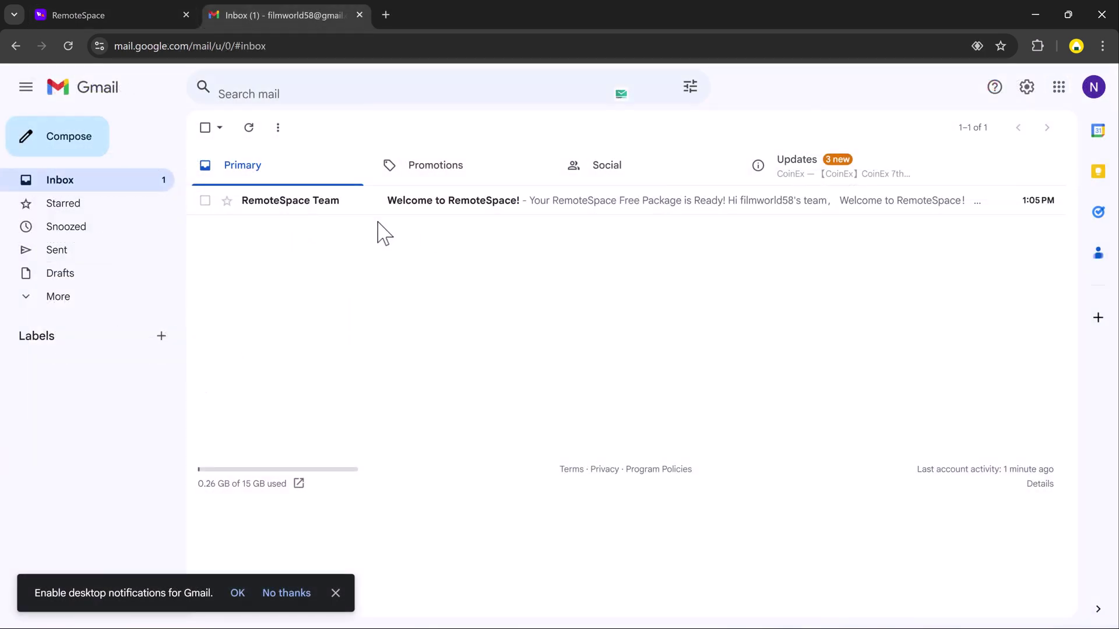
Step: Expand Gmail's full mail folder list, then return to the RemoteSpace tab
click(77, 299)
click(104, 11)
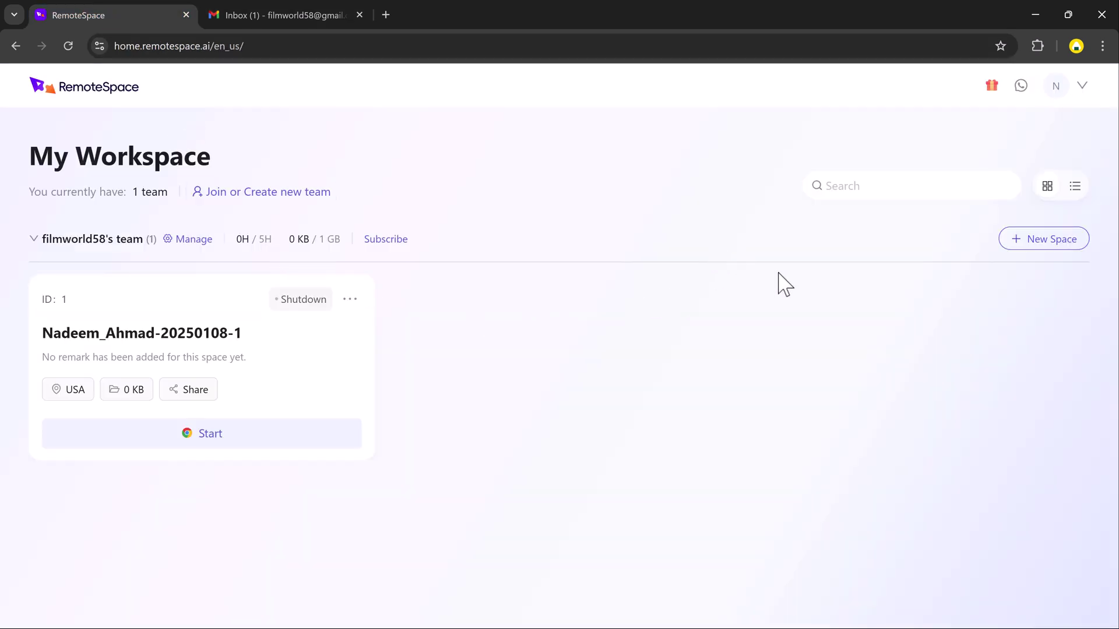
Step: Add a new workspace named Gmail12345.com in region USA and save it
click(1024, 251)
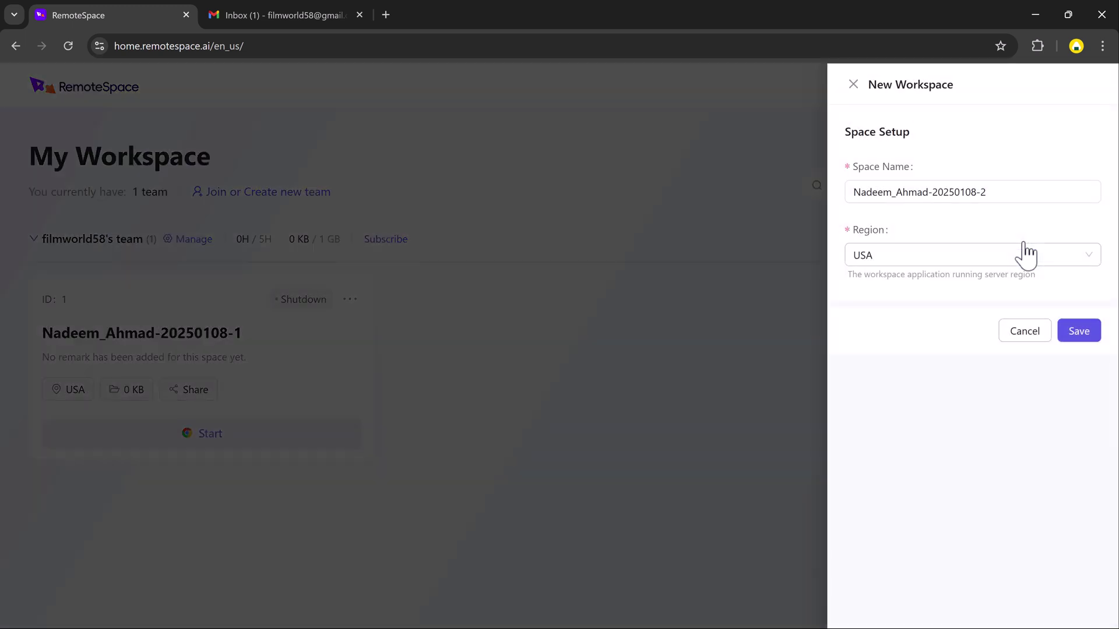
click(991, 198)
key(ctrl+a)
text(G)
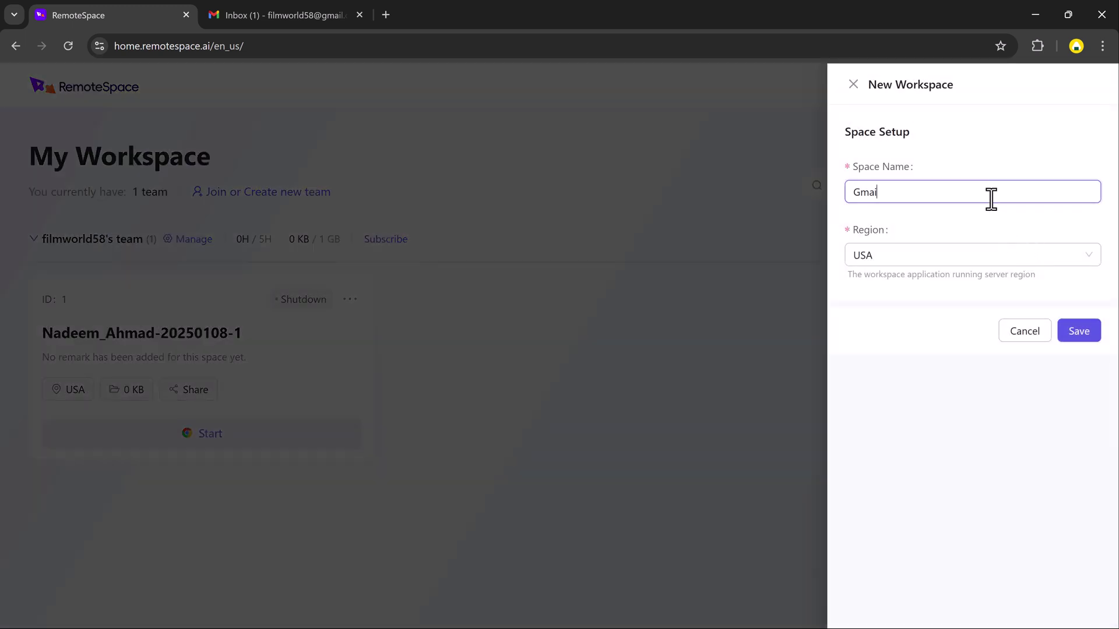
text(l)
text(.com)
key(Return)
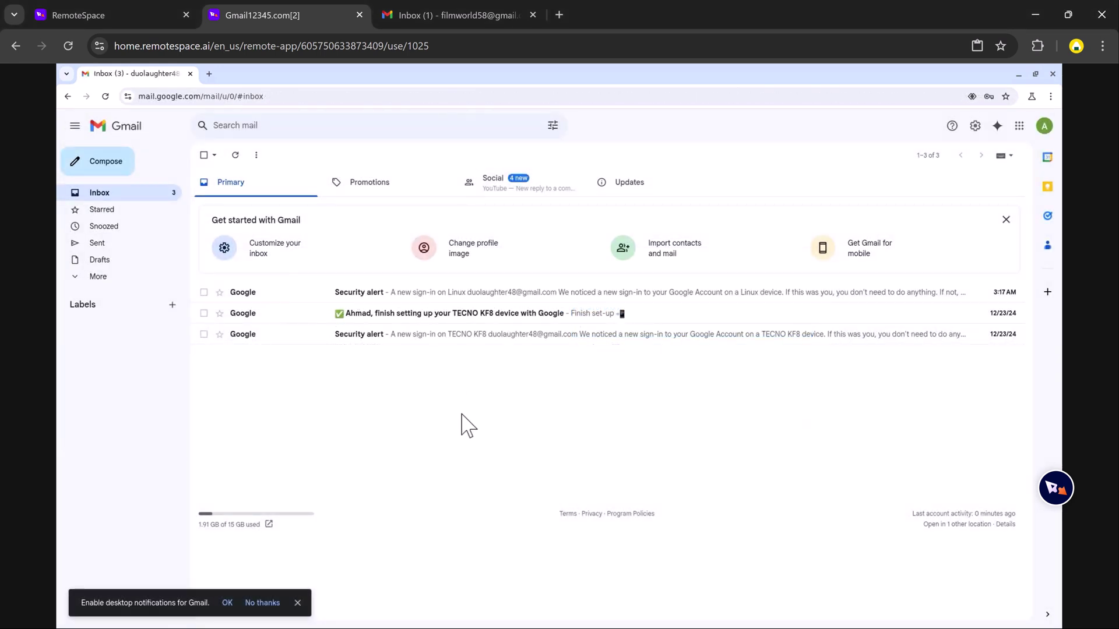
Step: Close the separate Gmail inbox tab and the Gmail12345.com remote browser tab
click(532, 16)
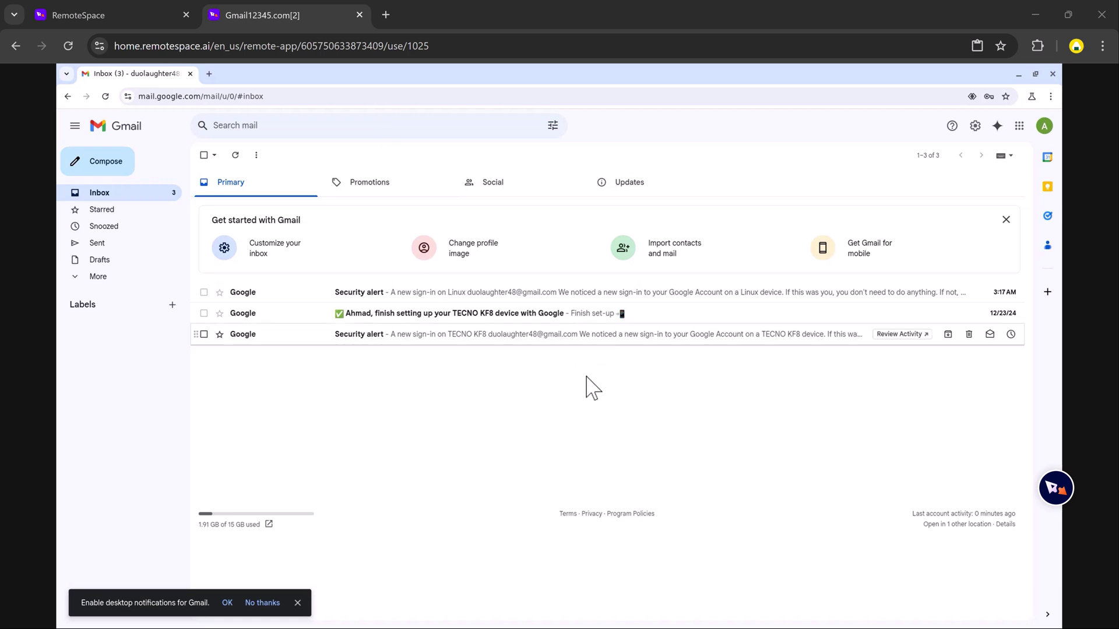
click(358, 15)
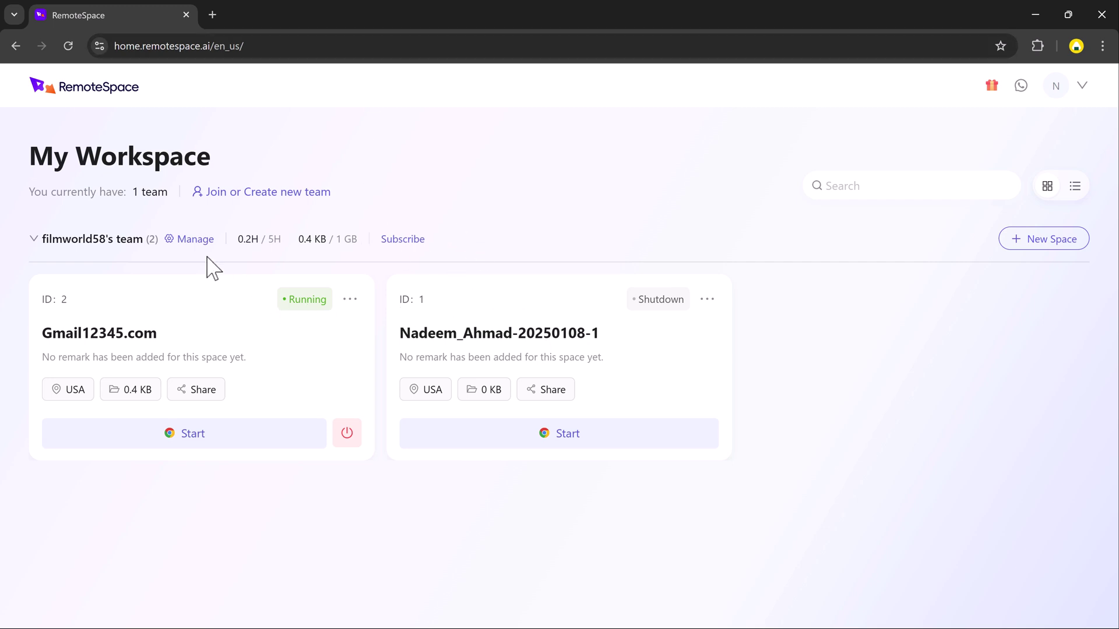
click(189, 241)
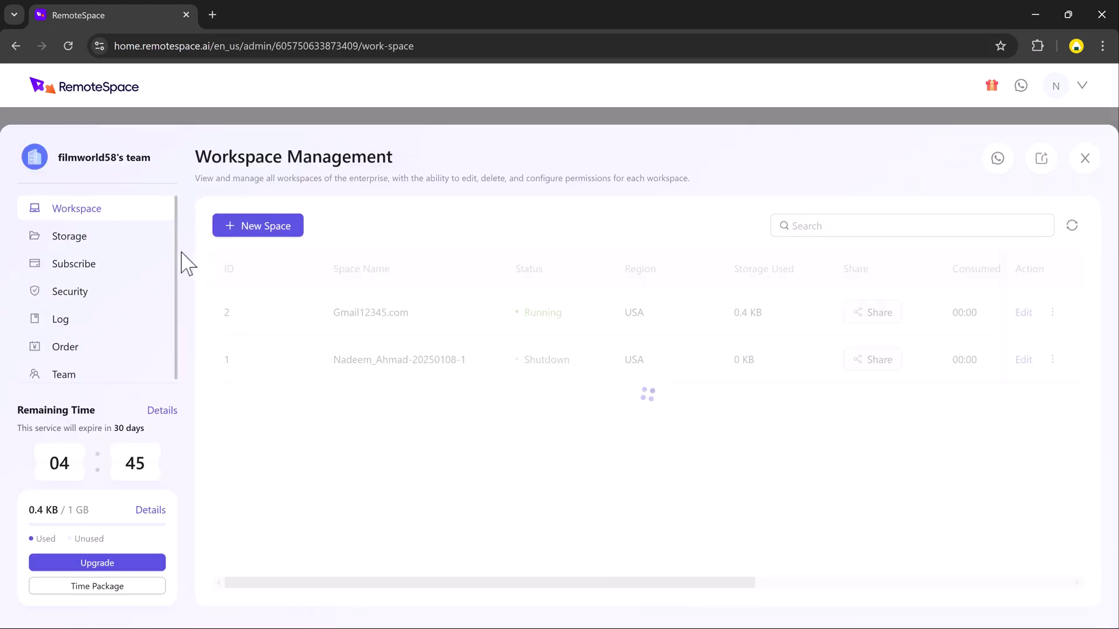
click(68, 377)
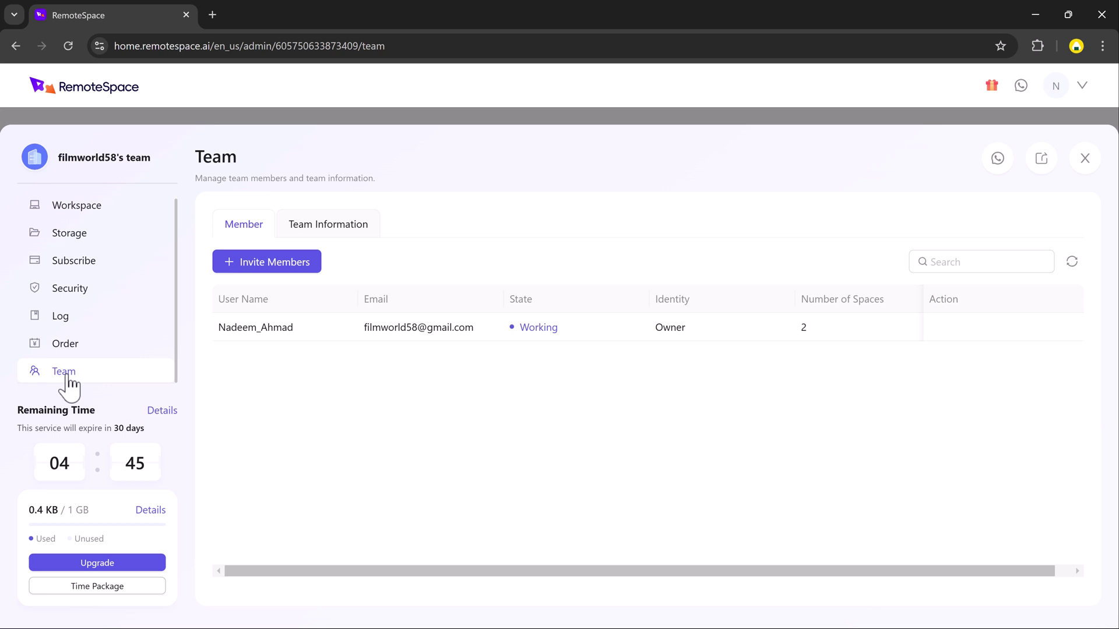
click(268, 271)
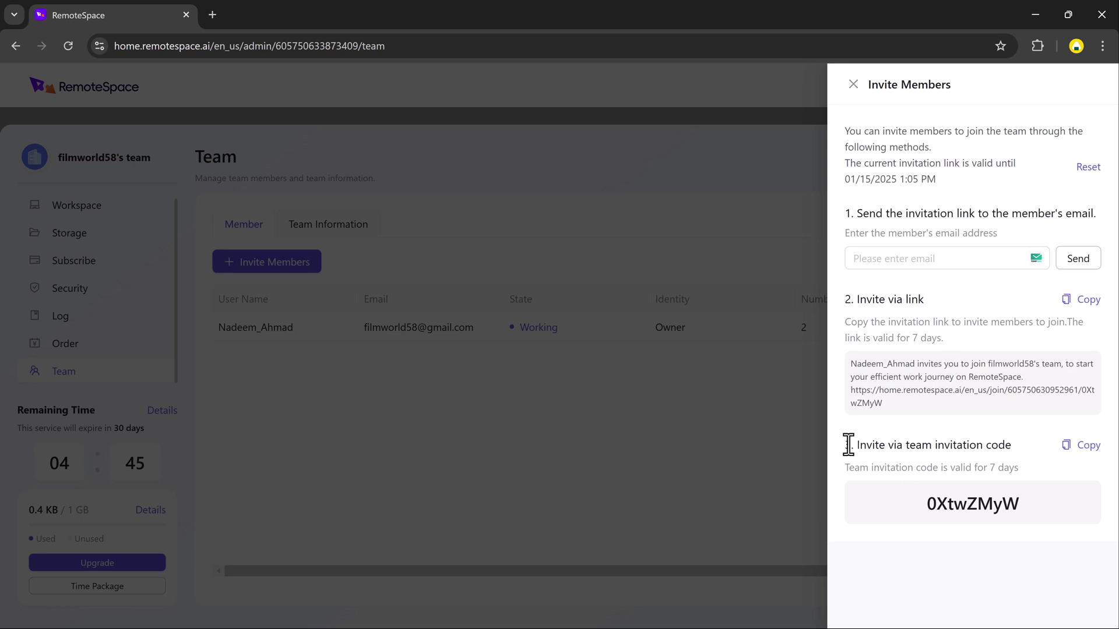
click(1077, 449)
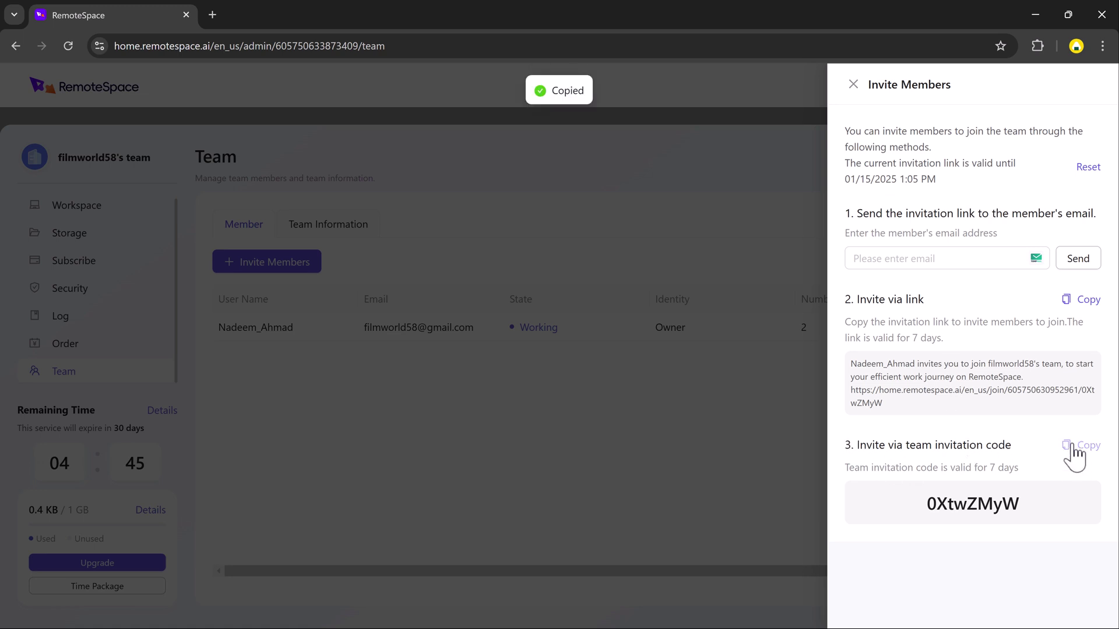
click(854, 85)
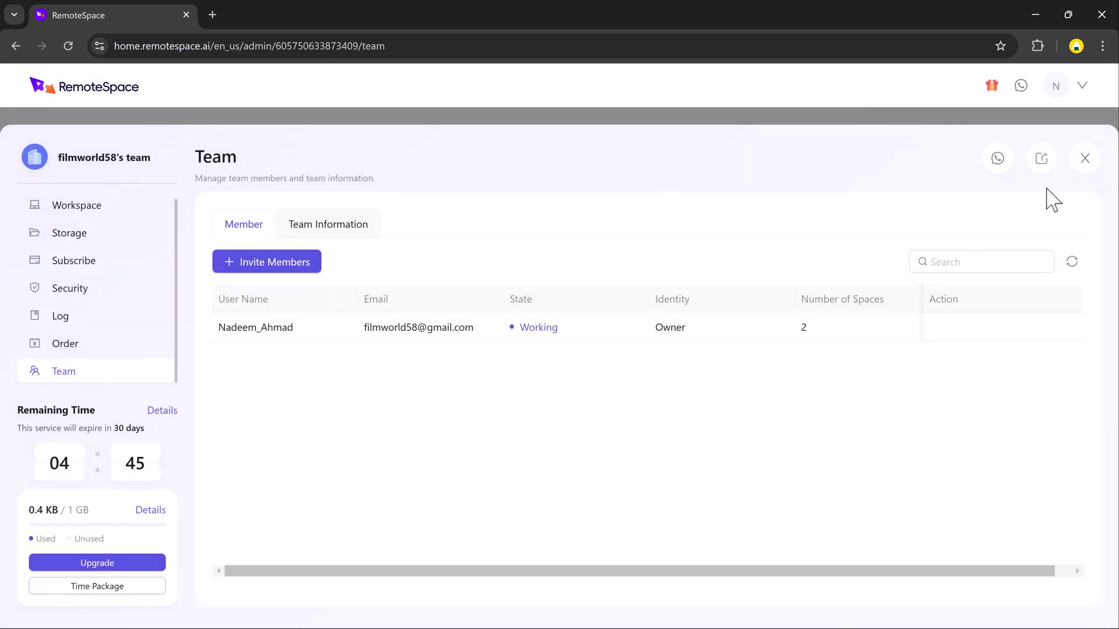
click(1085, 160)
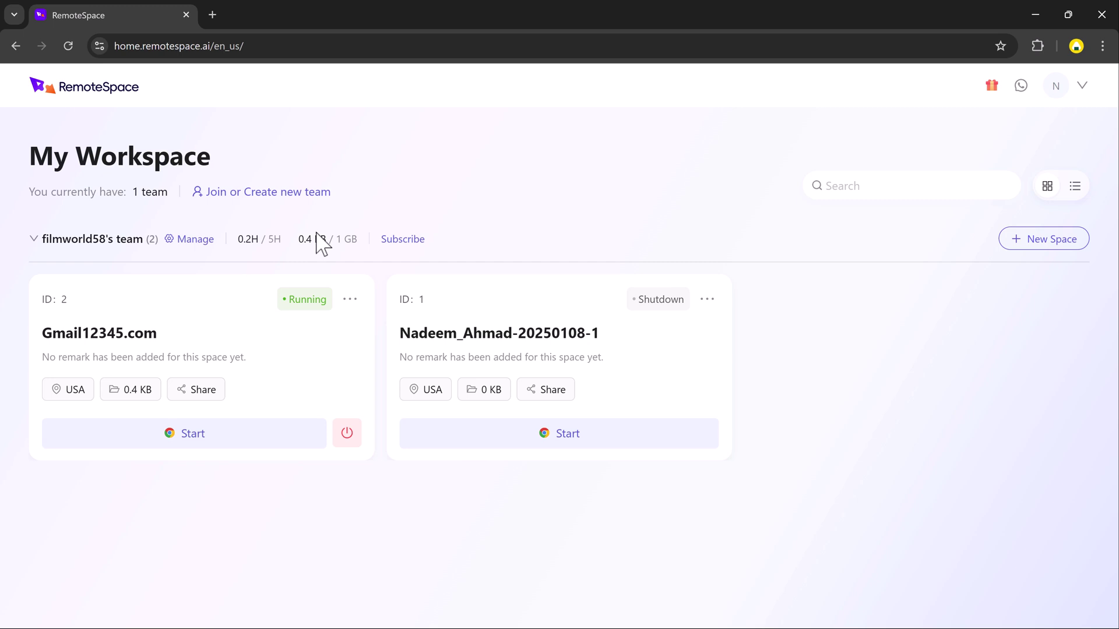
click(255, 200)
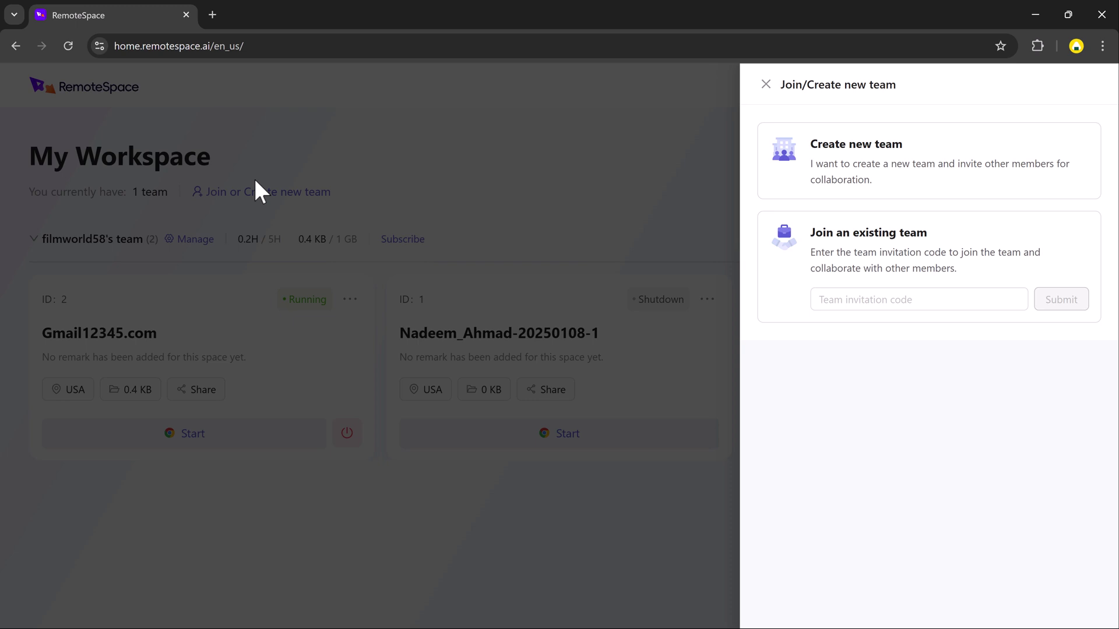
click(869, 299)
right_click(869, 298)
click(920, 435)
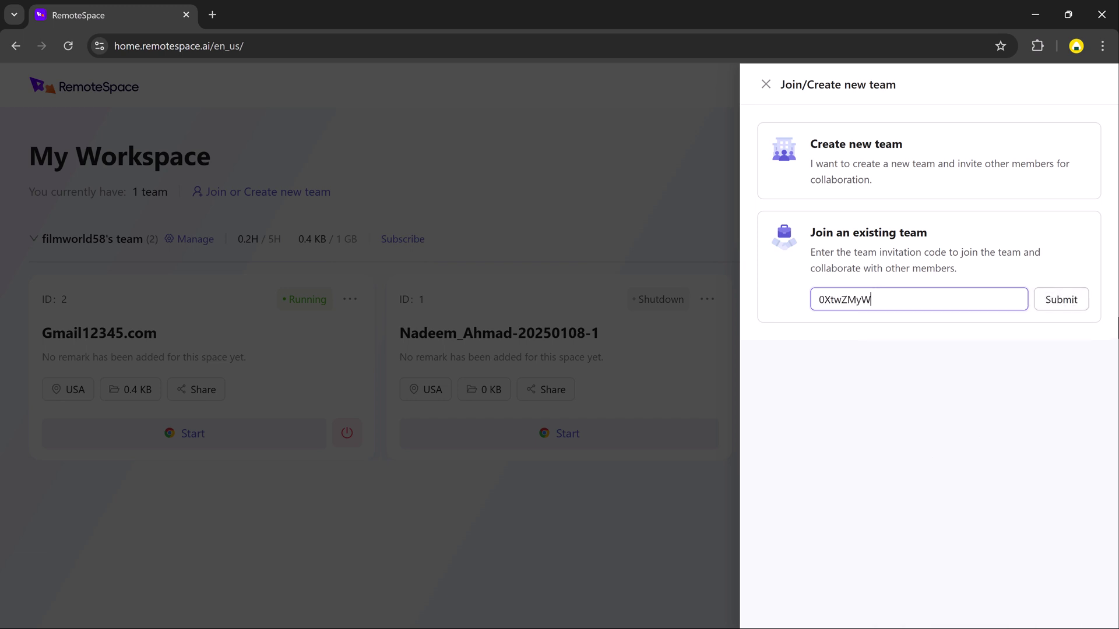
click(1057, 303)
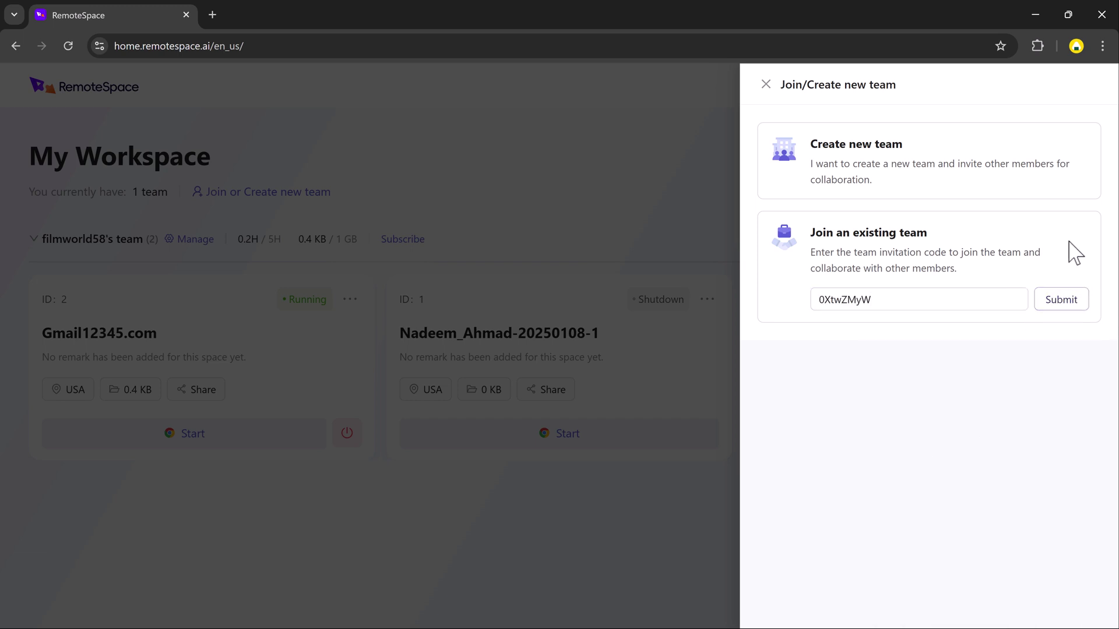
click(766, 85)
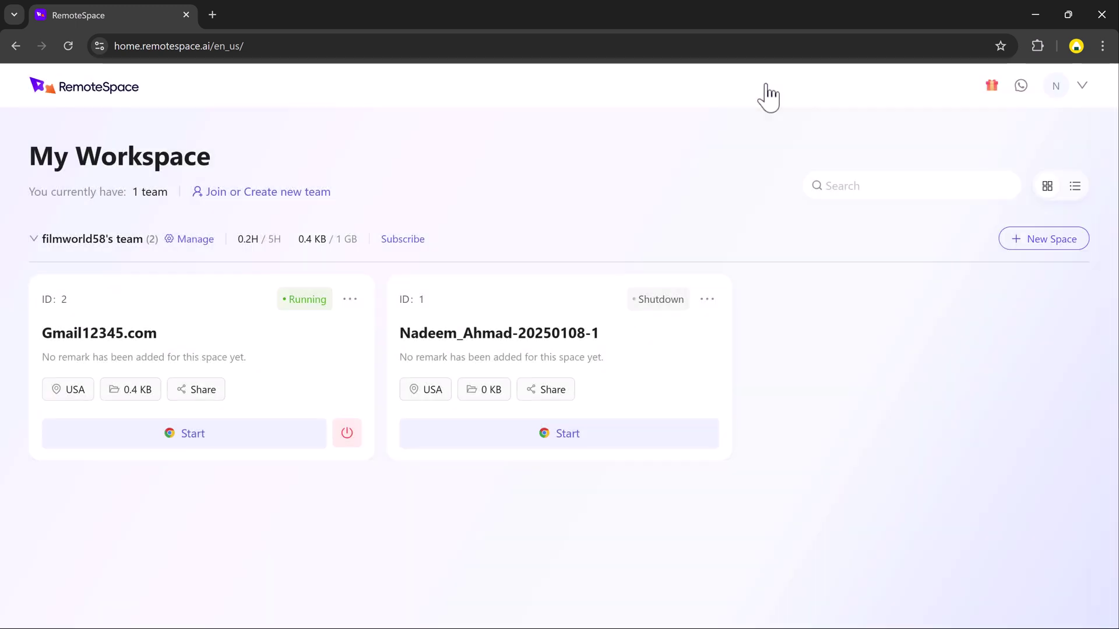
Step: Create the LinkVisitors1 share link for Gmail12345.com with All Screens access
click(204, 392)
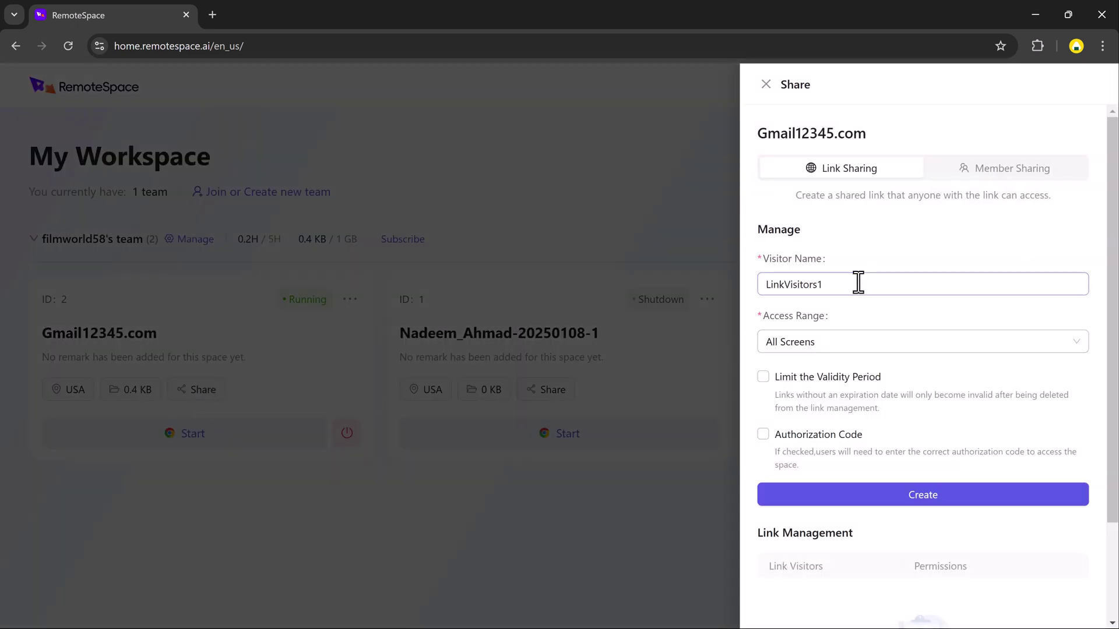
click(858, 341)
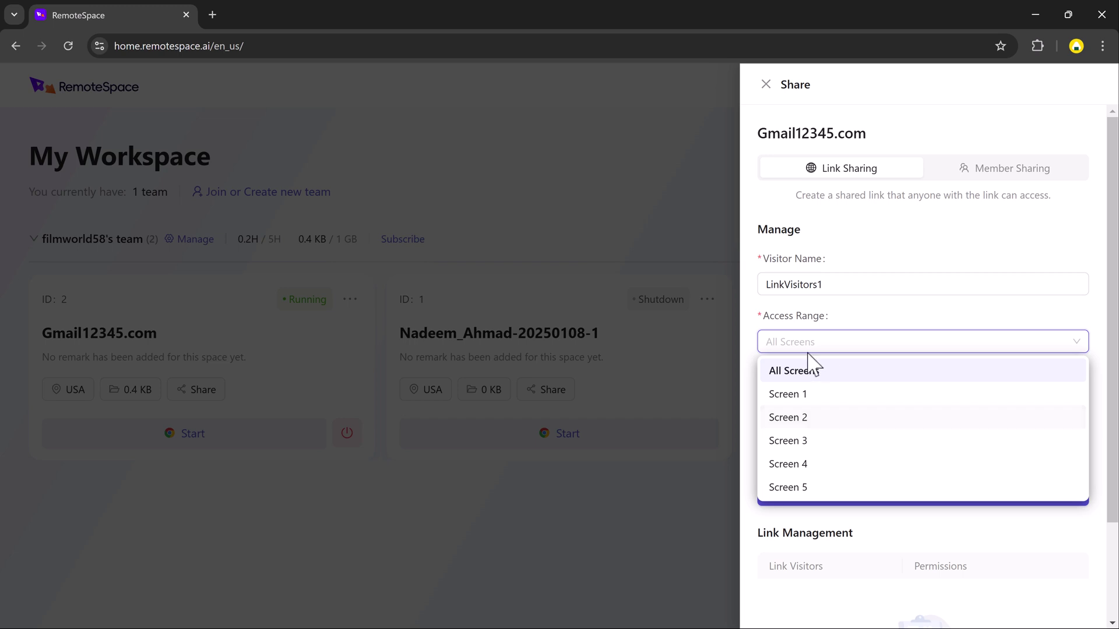
click(882, 323)
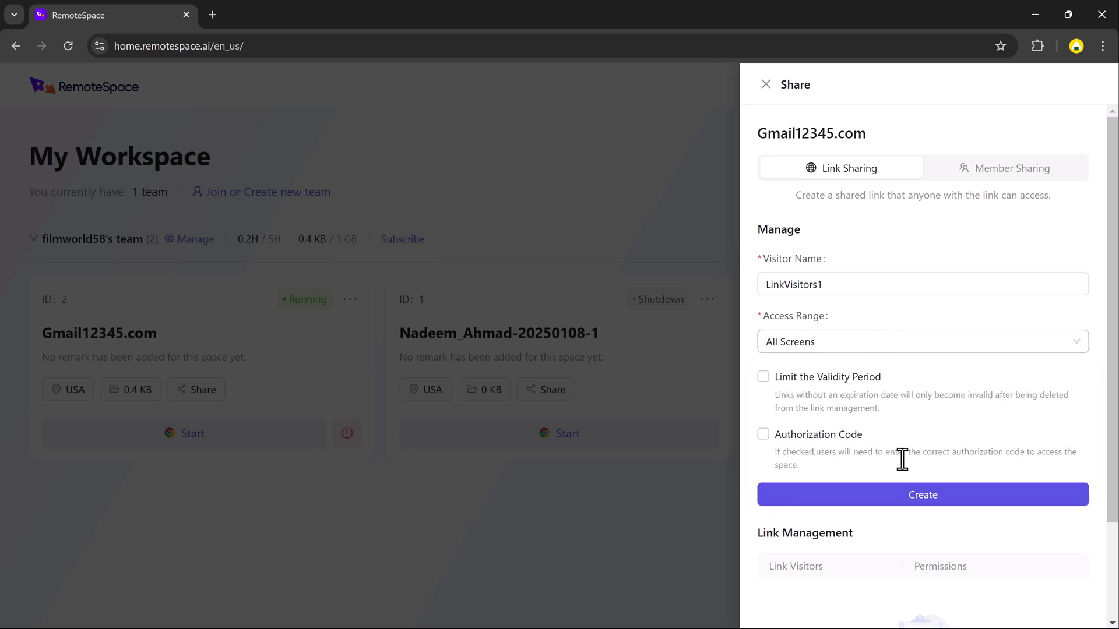
click(1004, 505)
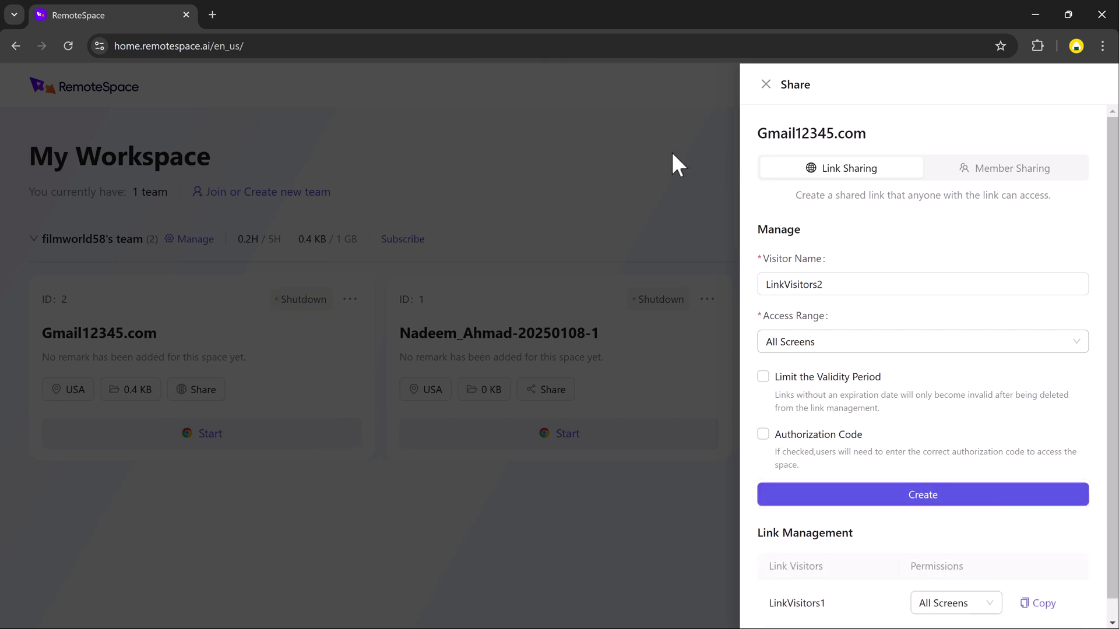
Step: Close the Share panel, then view and close the Team page's member invitation details
click(766, 84)
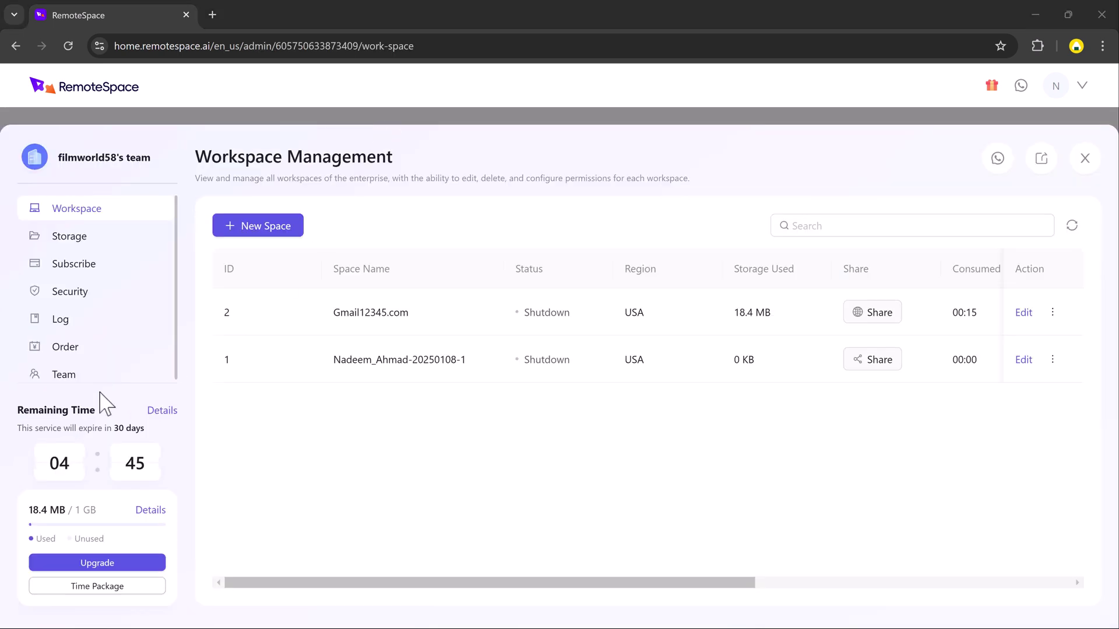
click(88, 378)
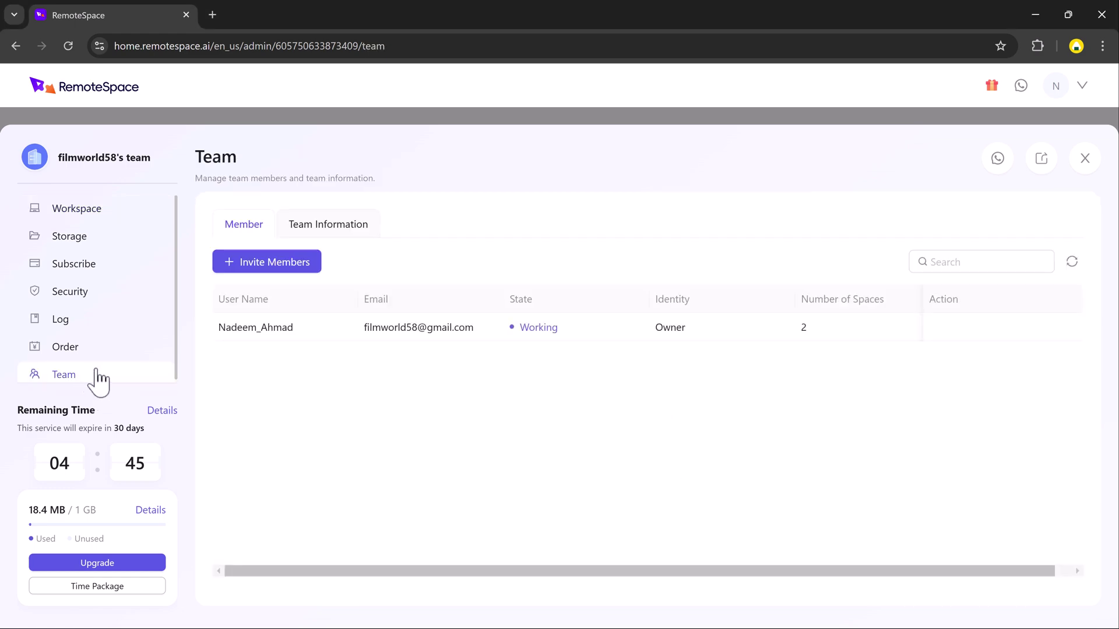
click(296, 274)
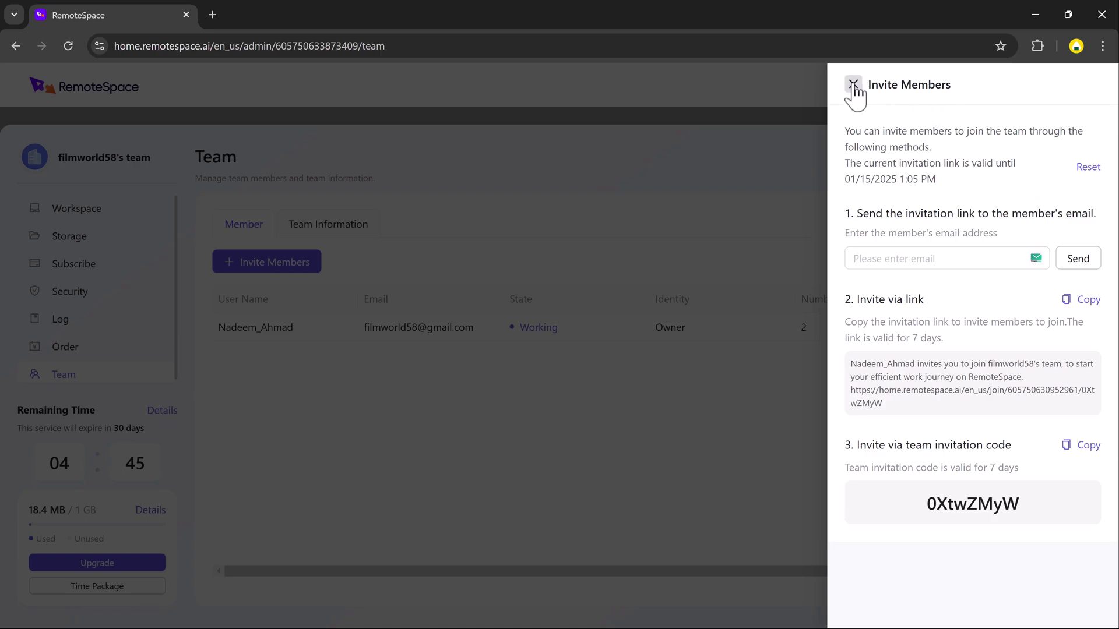
click(853, 85)
click(1068, 103)
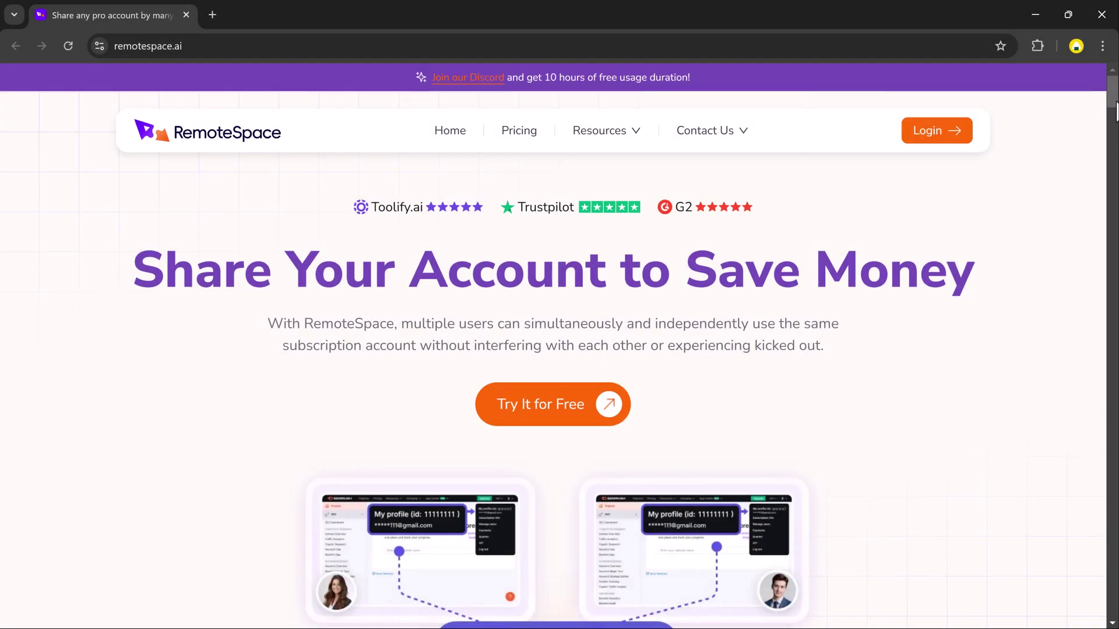
scroll(560, 350, down, 2)
scroll(560, 350, down, 1)
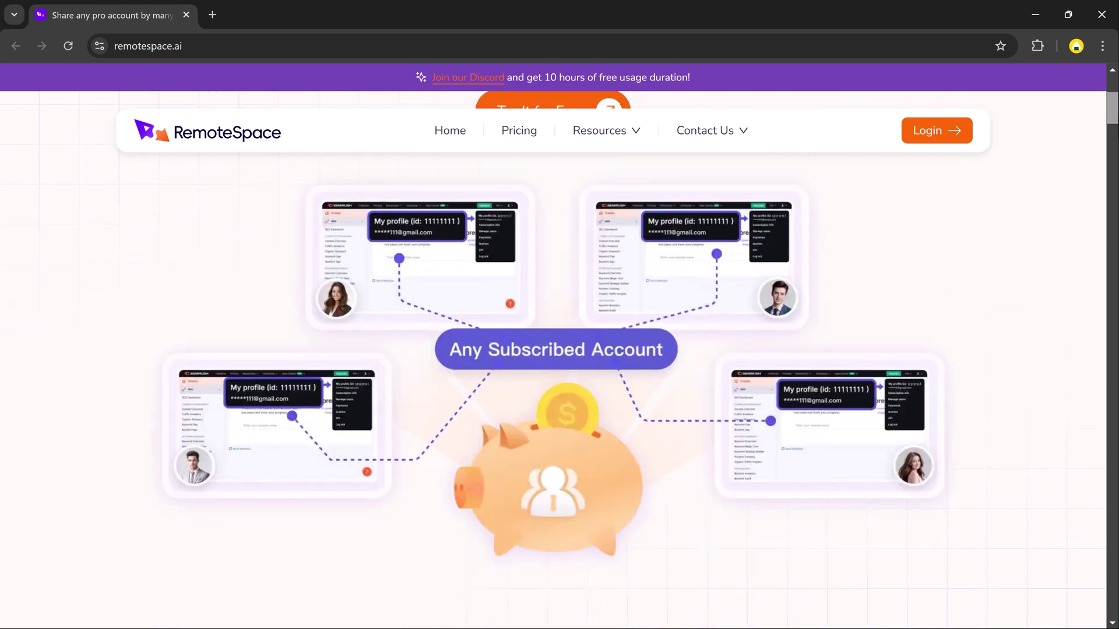
scroll(560, 350, down, 2)
scroll(560, 350, down, 3)
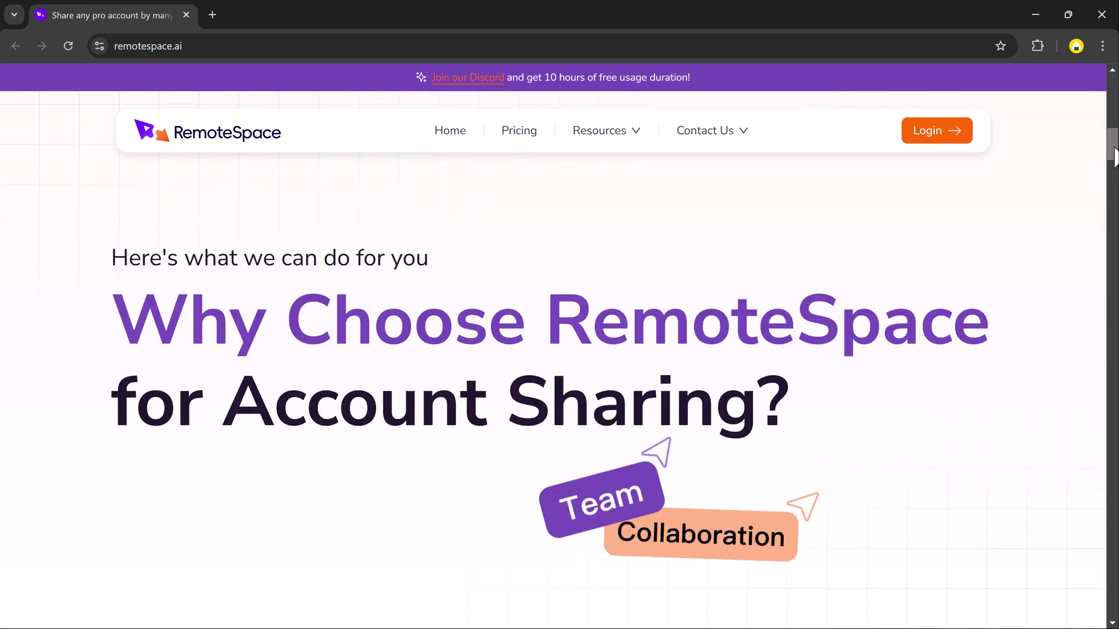
scroll(1114, 153, down, 2)
scroll(1114, 152, down, 3)
scroll(1115, 153, down, 3)
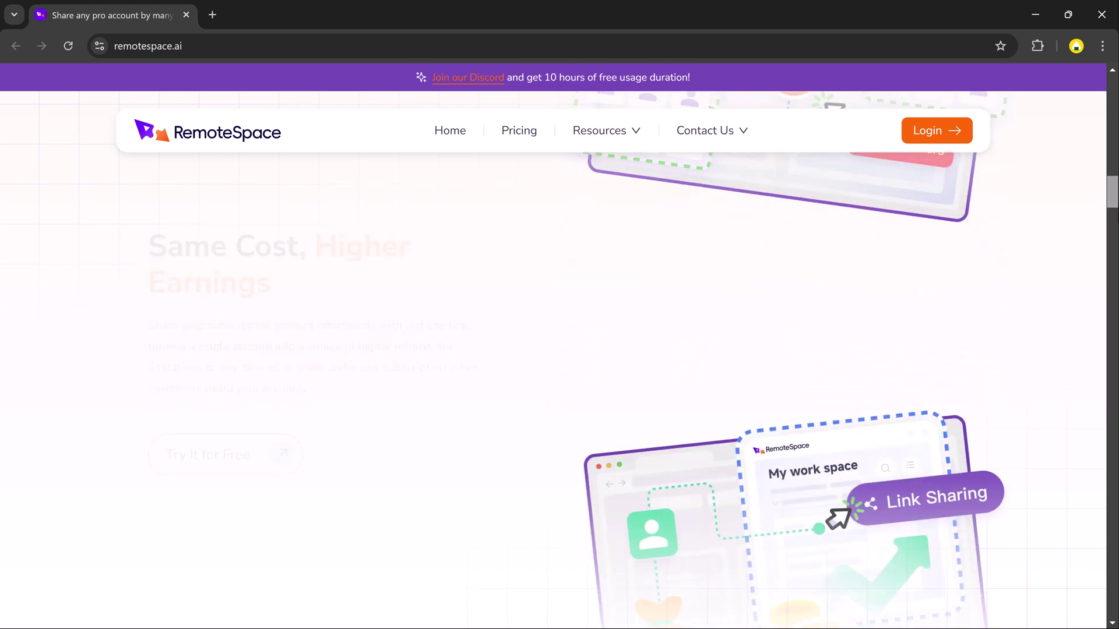
scroll(559, 350, down, 3)
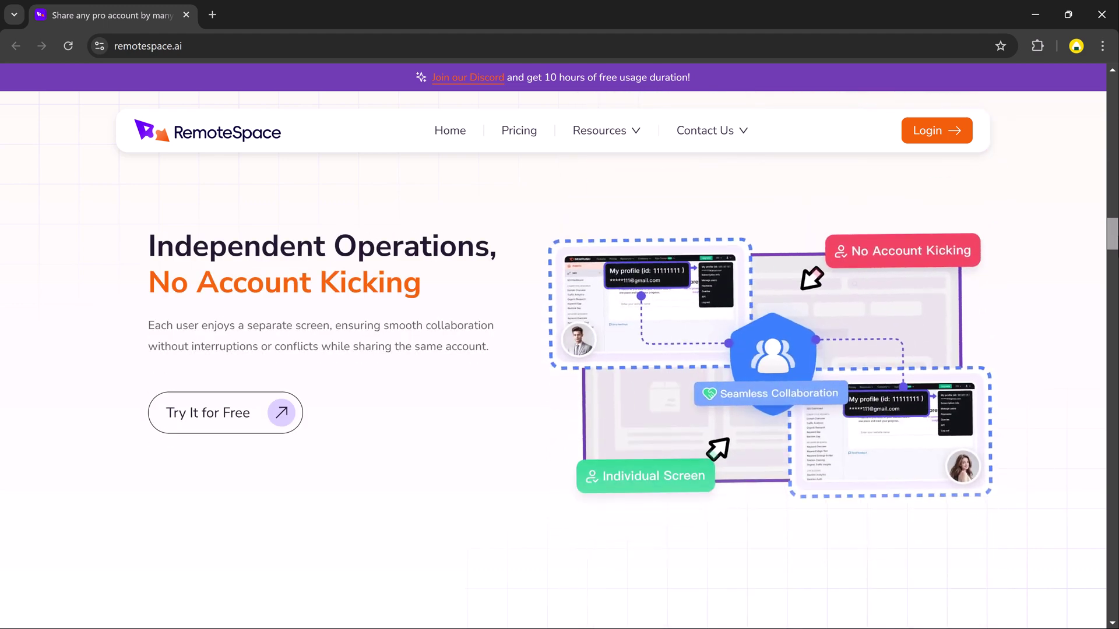
scroll(560, 350, down, 3)
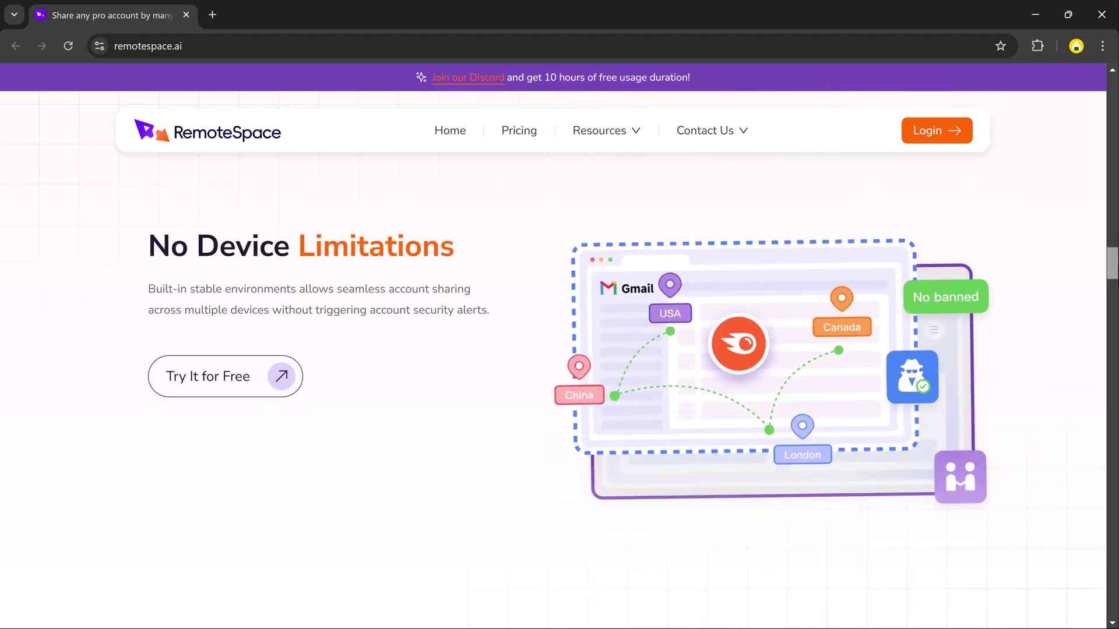
scroll(560, 350, down, 3)
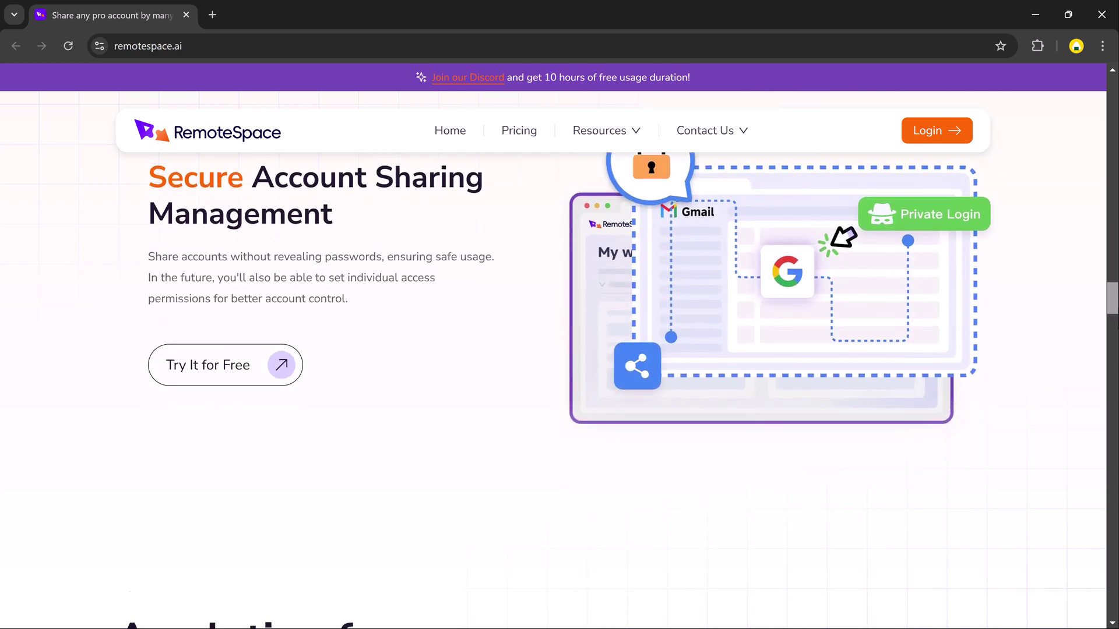
scroll(559, 350, down, 5)
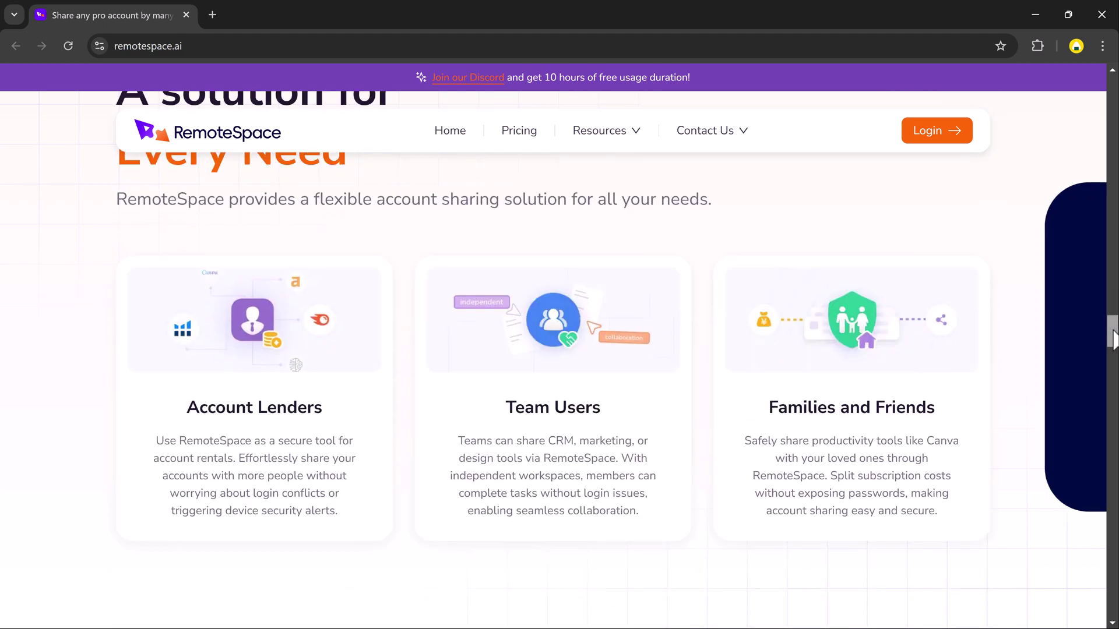
drag(1112, 338, 1112, 372)
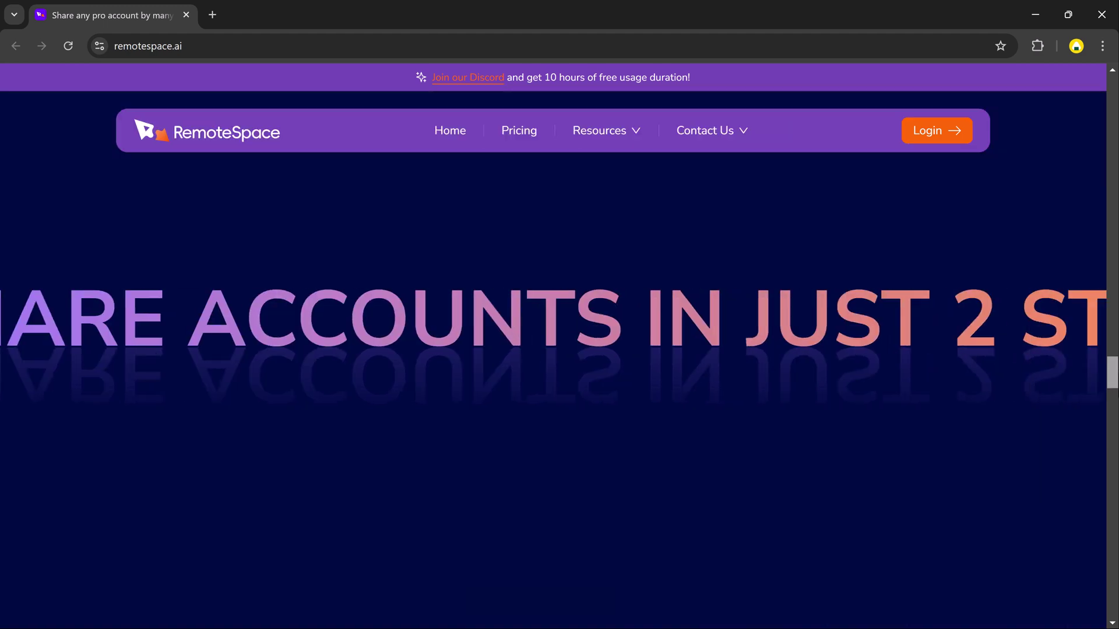
scroll(559, 350, down, 2)
scroll(559, 351, down, 3)
scroll(560, 349, down, 2)
scroll(560, 349, down, 3)
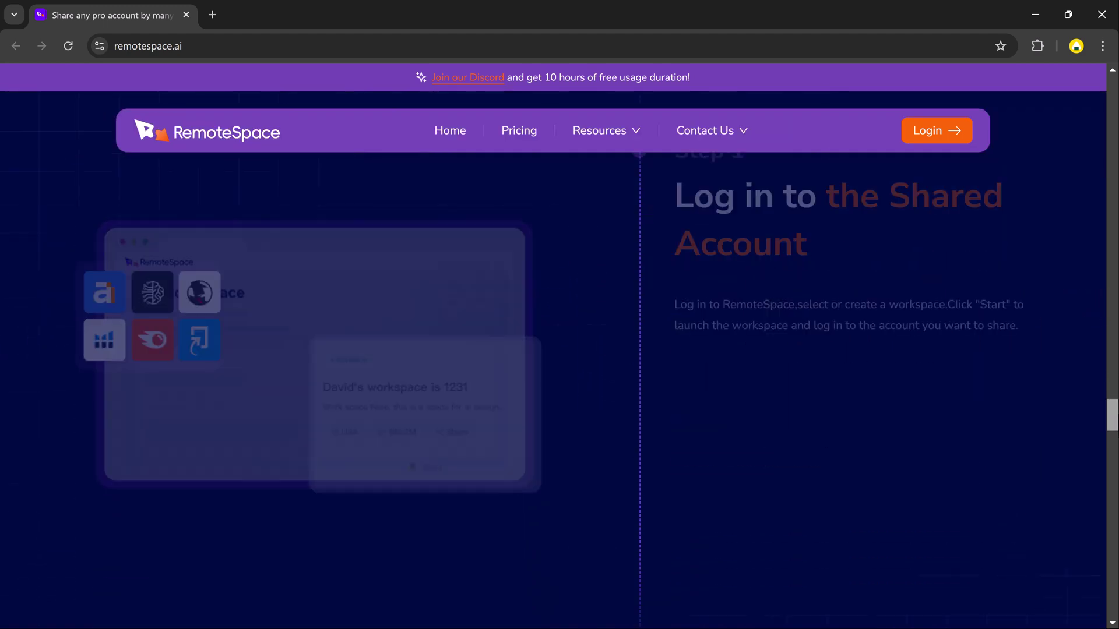
scroll(559, 349, down, 2)
scroll(559, 349, down, 2)
scroll(560, 350, down, 2)
scroll(559, 350, down, 2)
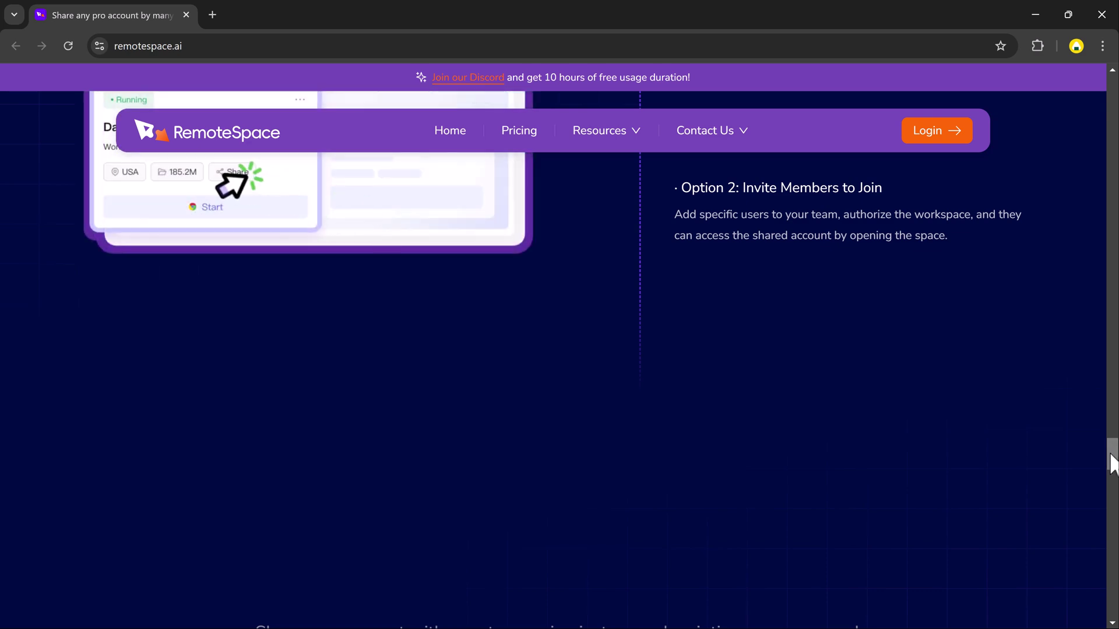
drag(1111, 463, 1112, 96)
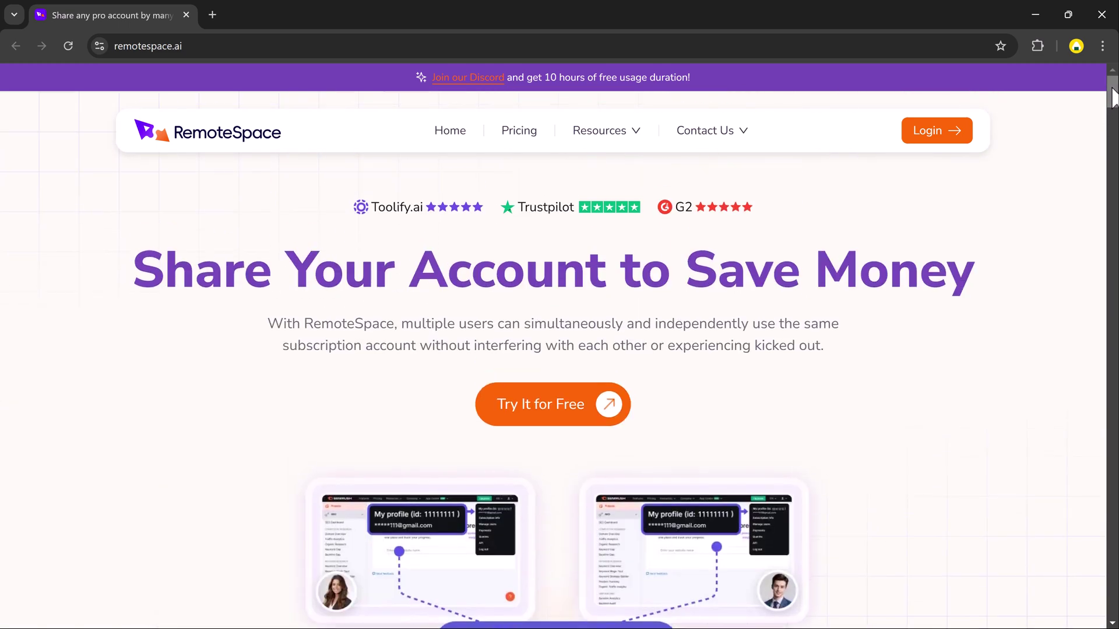